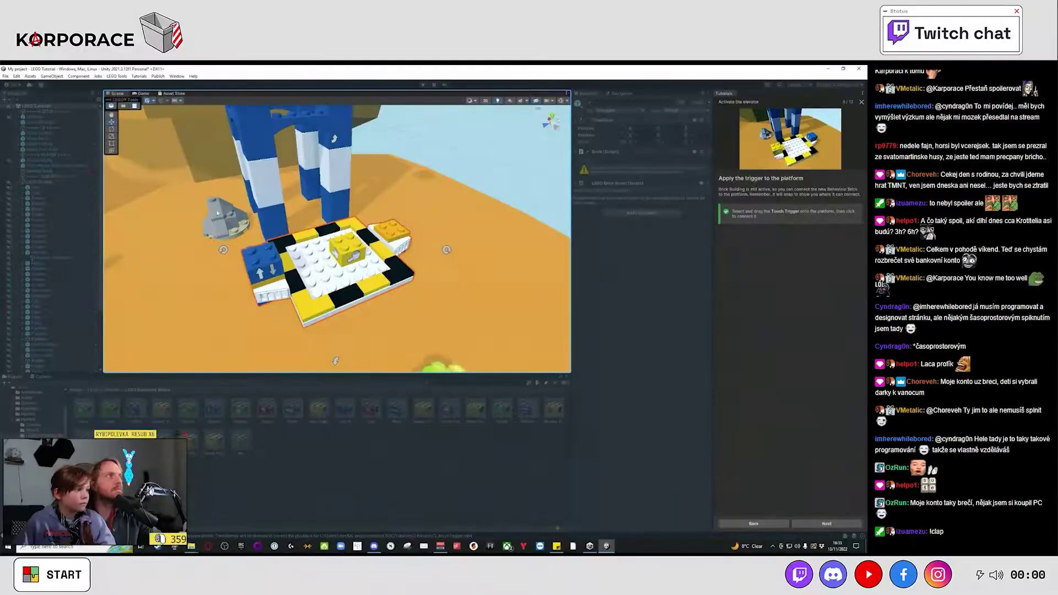
Nudge the elevator platform assembly right, then back down-left, and reselect it with the Move tool.
left_click_drag(353, 254, 359, 249)
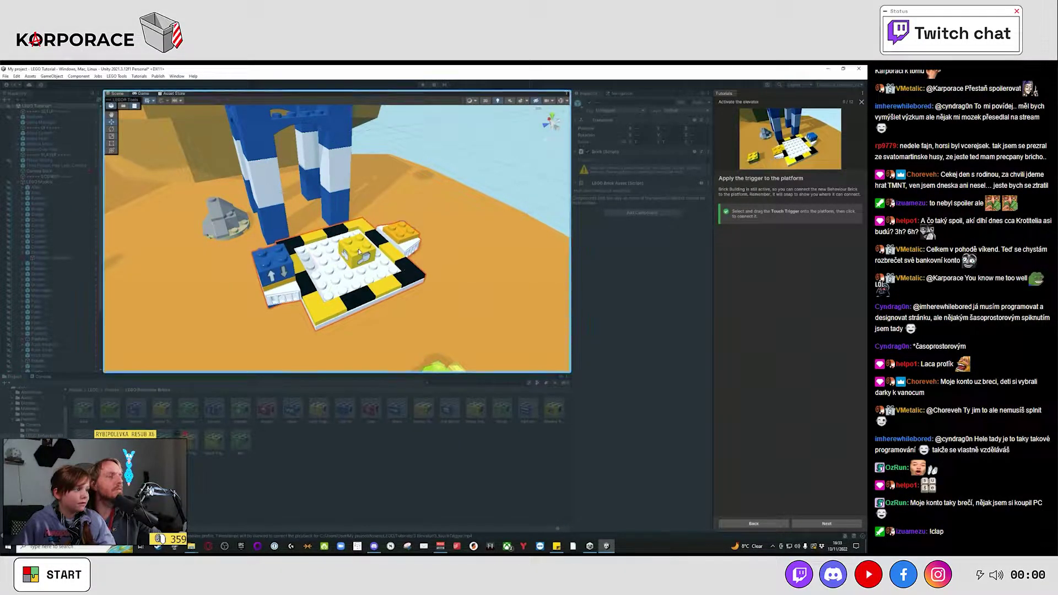
left_click_drag(359, 249, 355, 256)
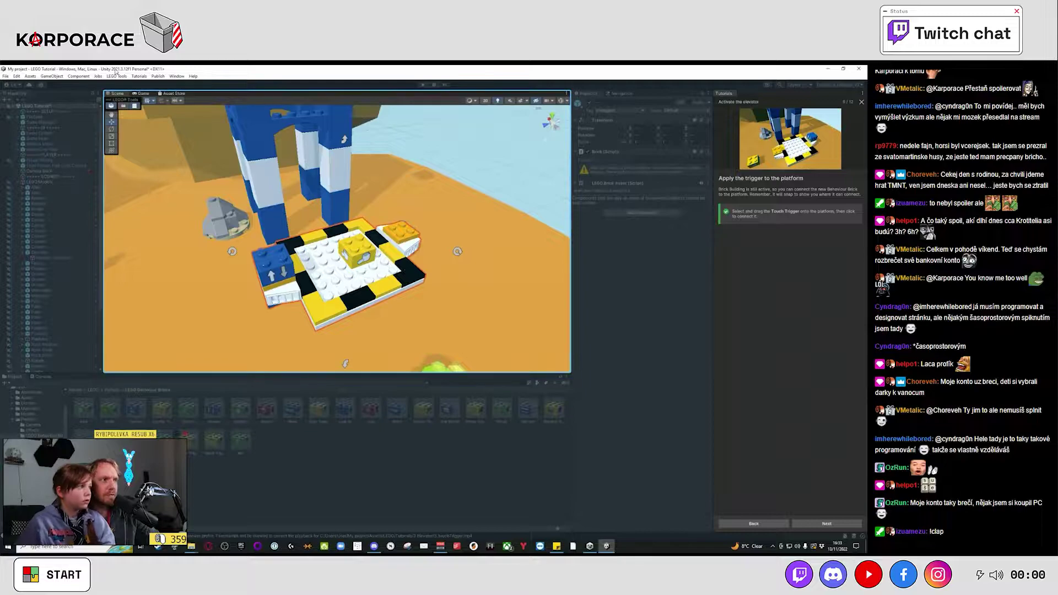
left_click(337, 266)
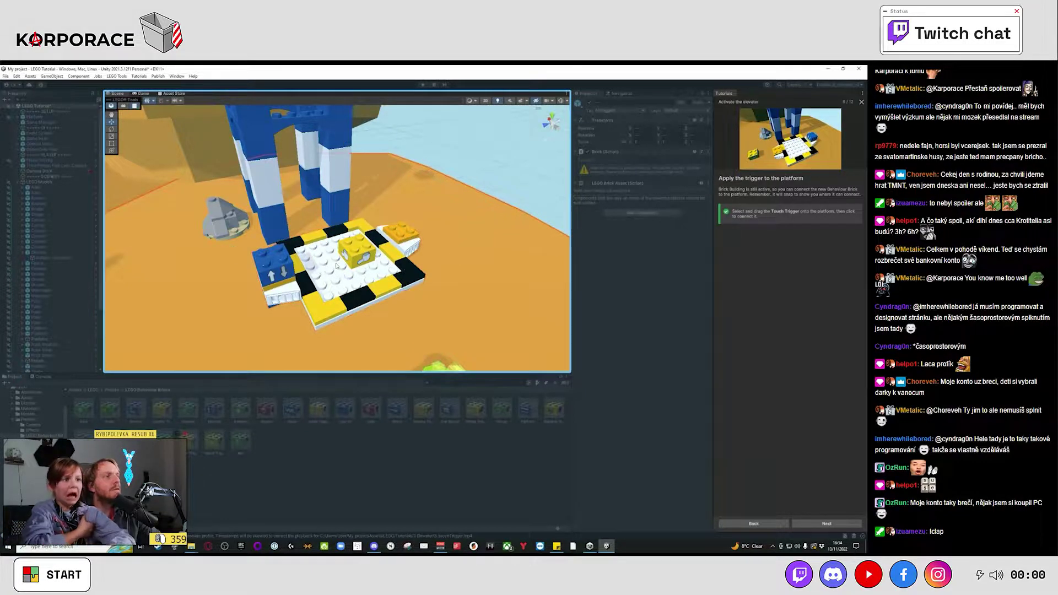
left_click(337, 265)
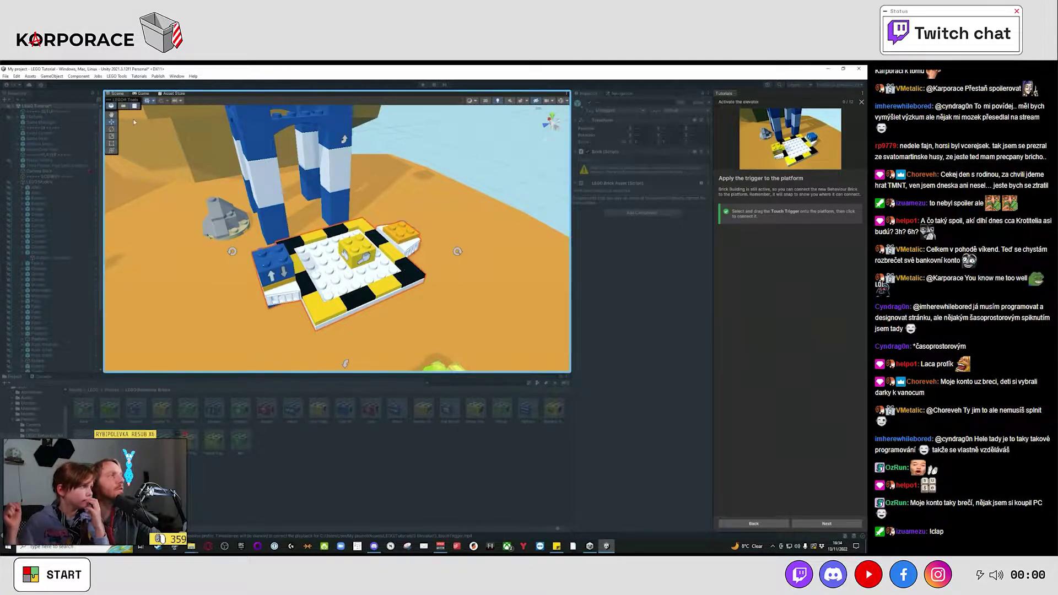
left_click(111, 107)
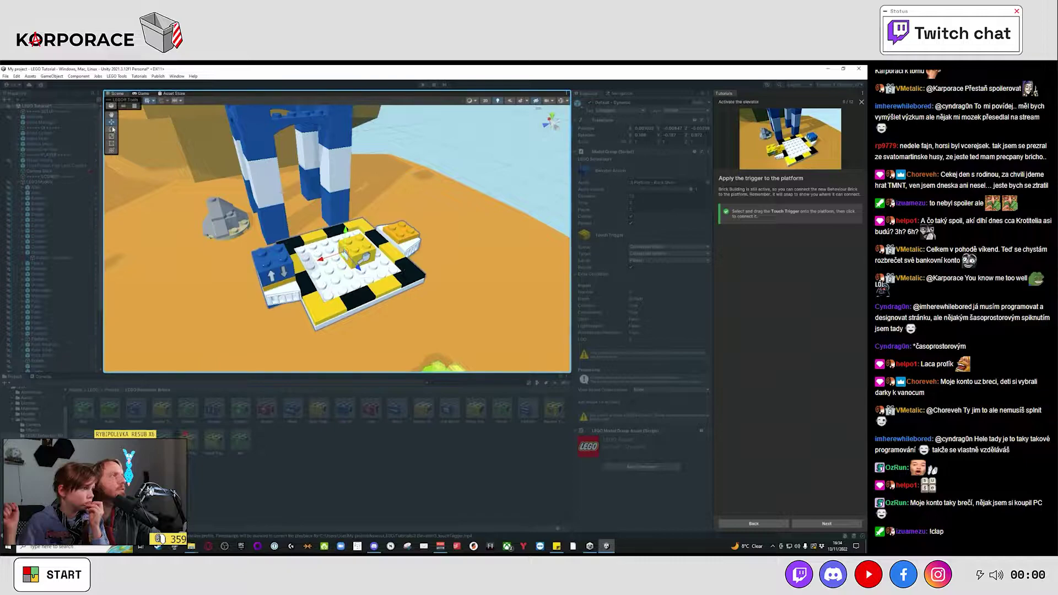
Pan and orbit the view around the platform and pillars, then return to the Move tool.
left_click(113, 115)
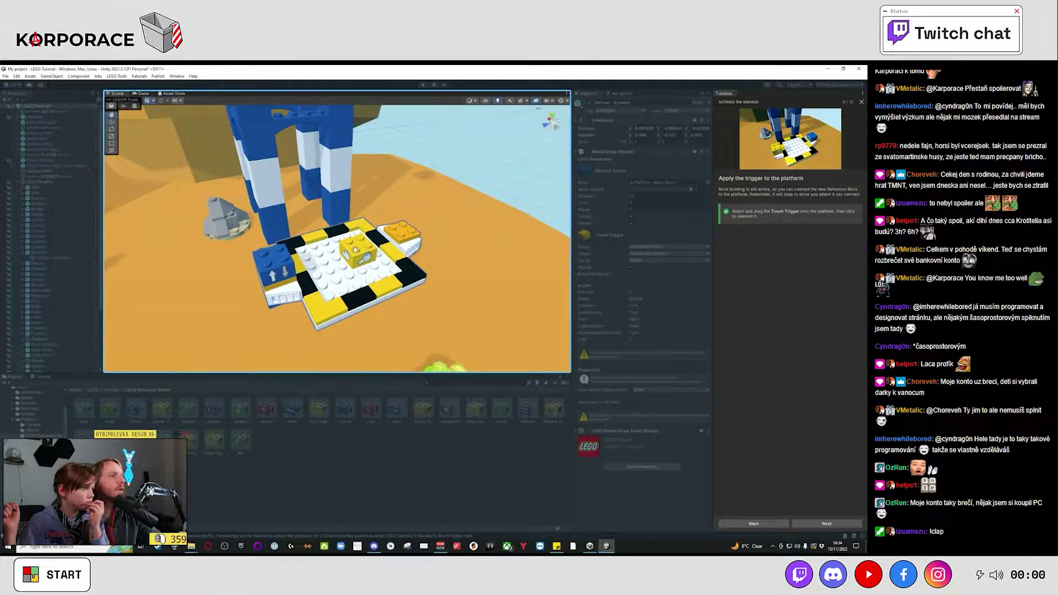
left_click_drag(381, 284, 408, 316)
mouse_move(460, 290)
left_mouse_down("alt")
mouse_move(446, 268)
mouse_move(396, 283)
left_mouse_up("alt")
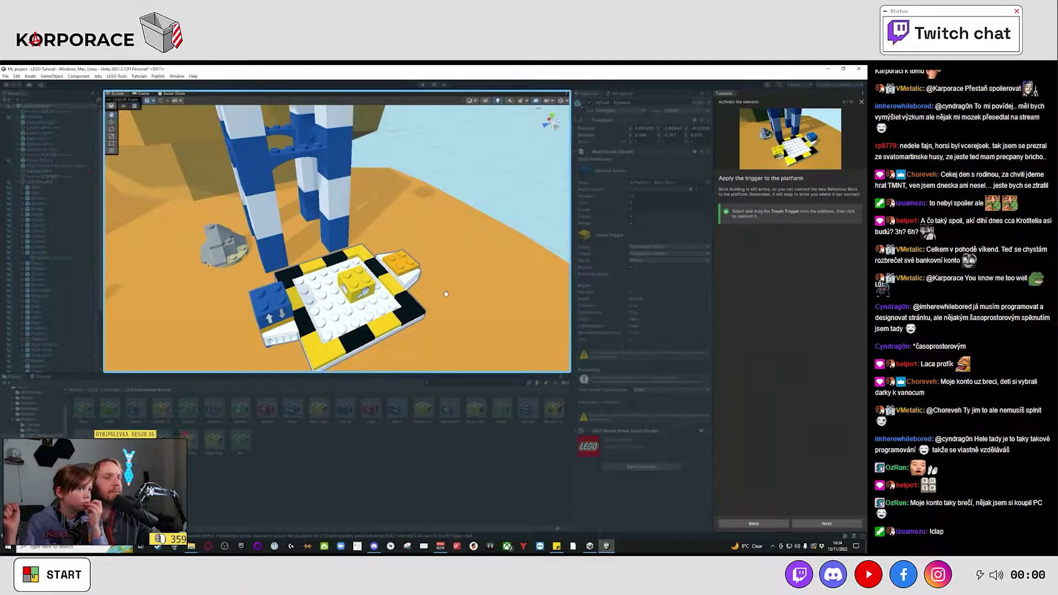
left_click_drag(446, 294, 356, 297, "alt")
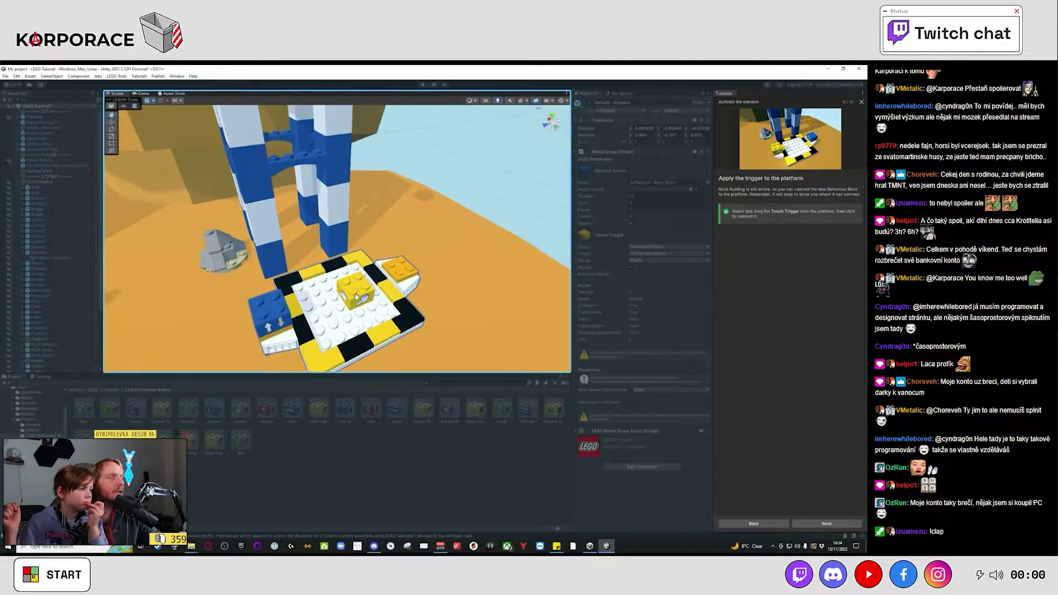
left_click(112, 108)
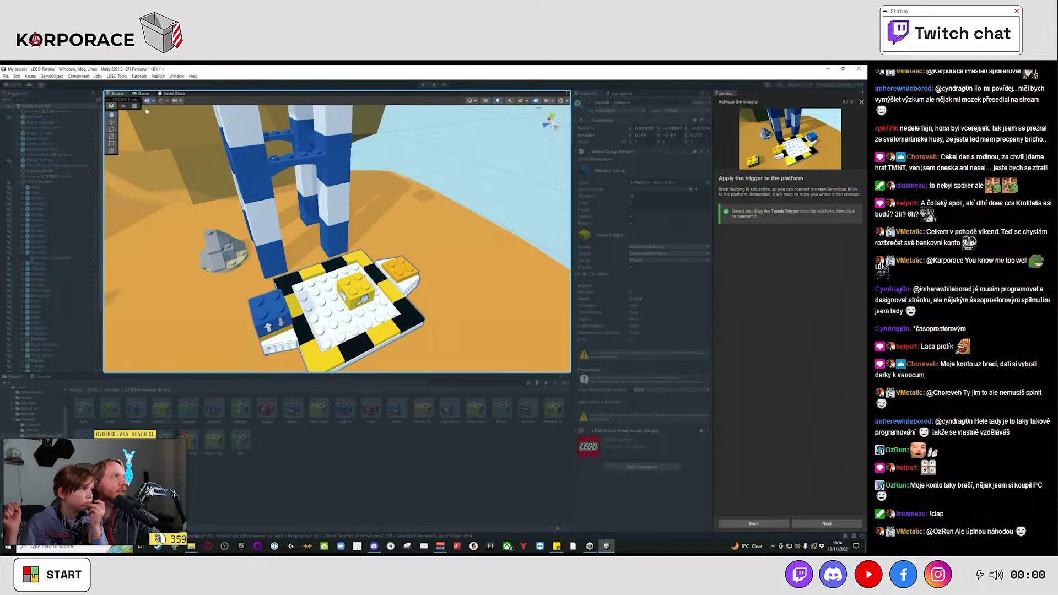
left_click(112, 122)
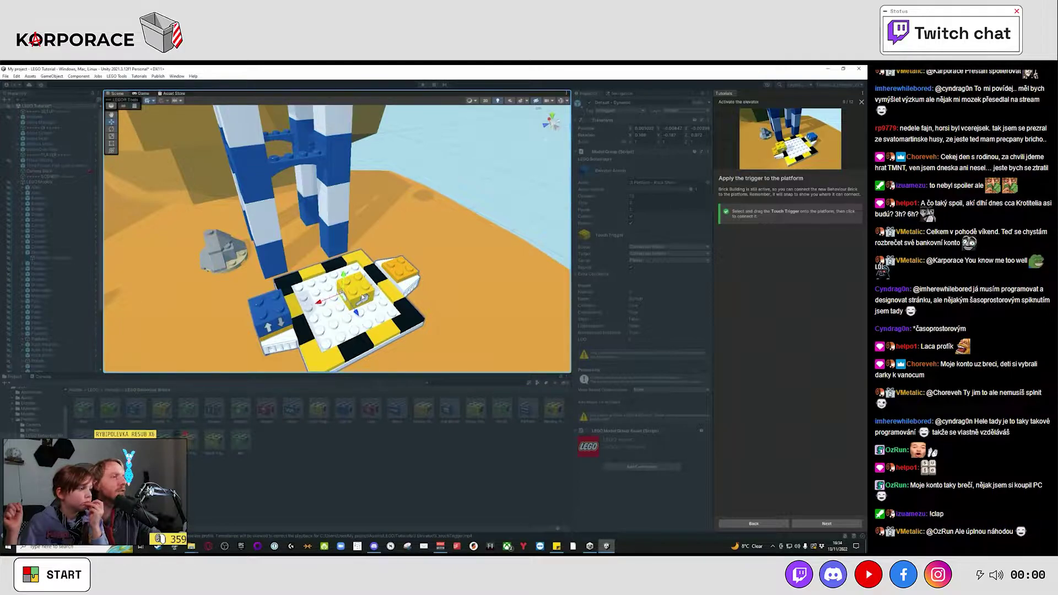
left_click(417, 299)
left_click_drag(473, 318, 446, 261)
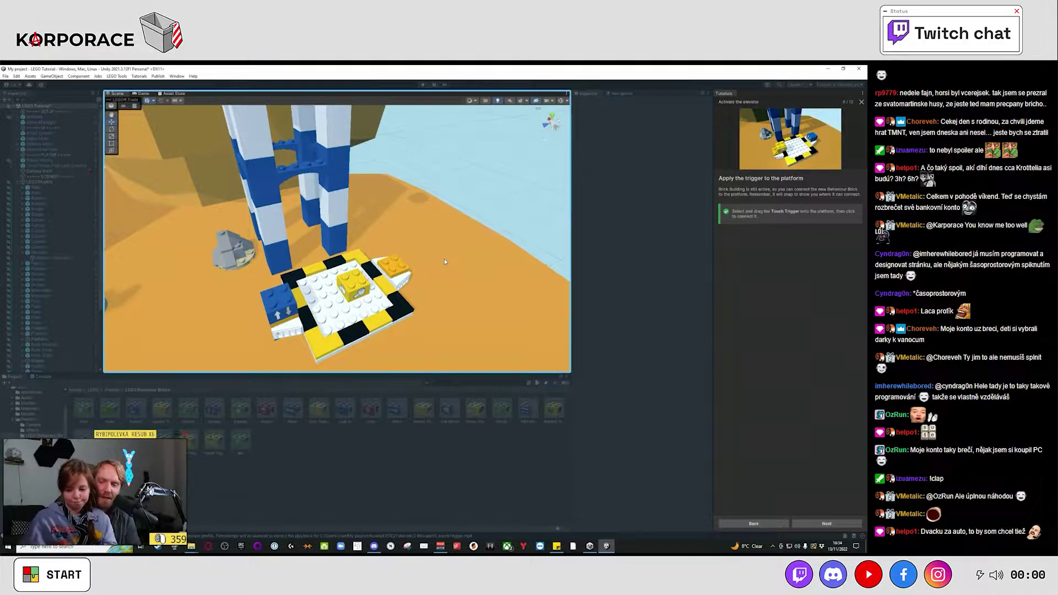
left_click(345, 287)
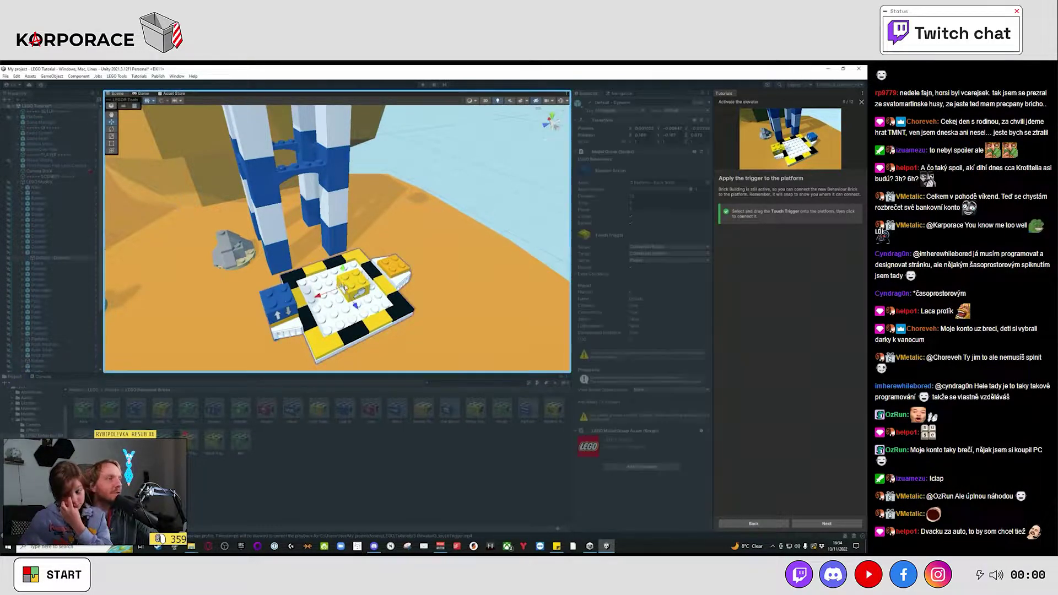
left_click(496, 316)
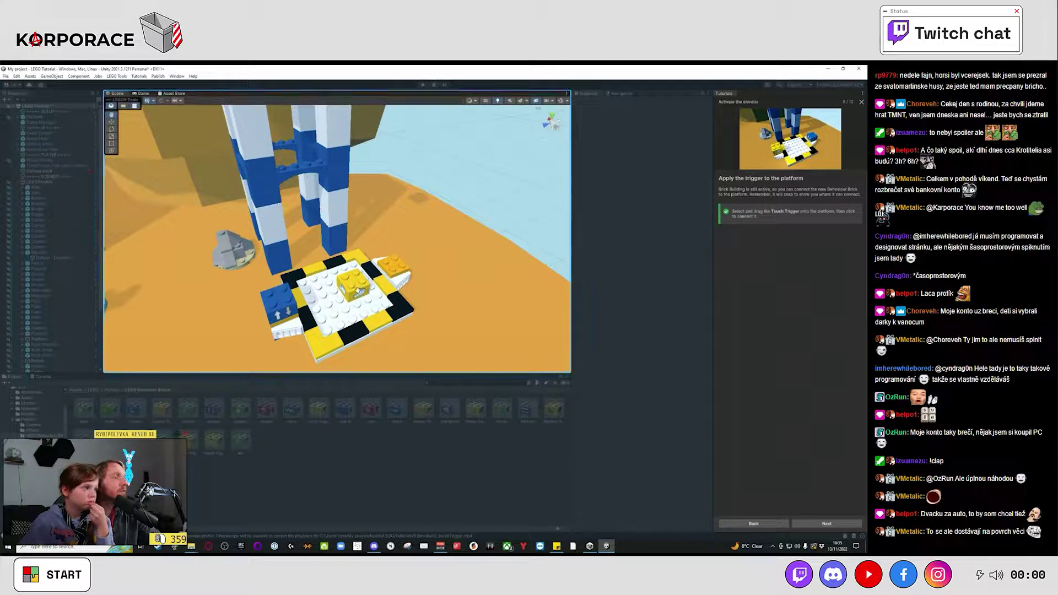
Cycle through the platform's objects until the yellow Touch Trigger brick is selected.
left_click(355, 290)
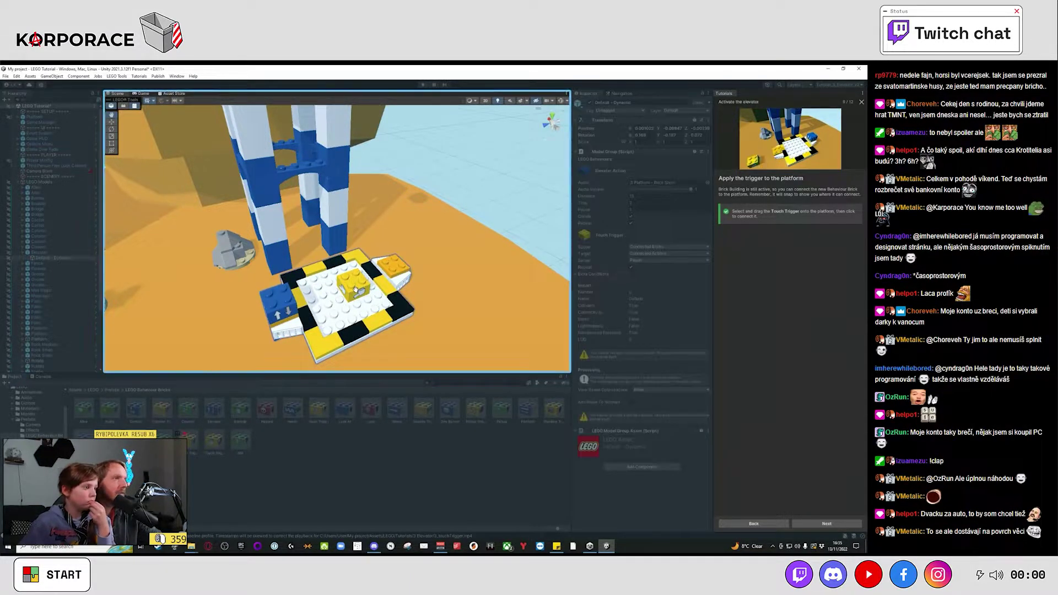
left_click(442, 275)
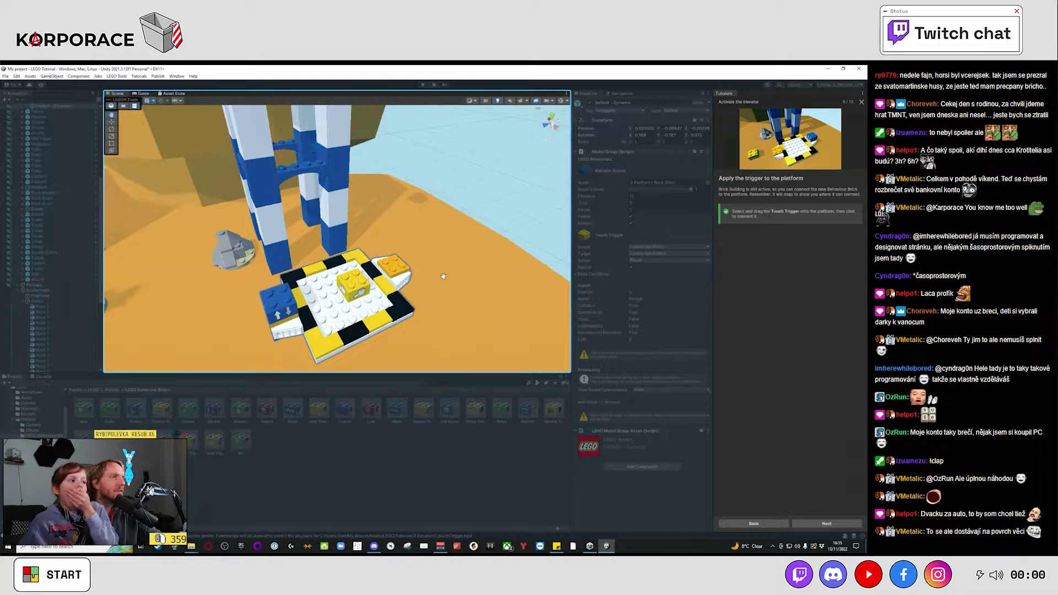
left_click(443, 277)
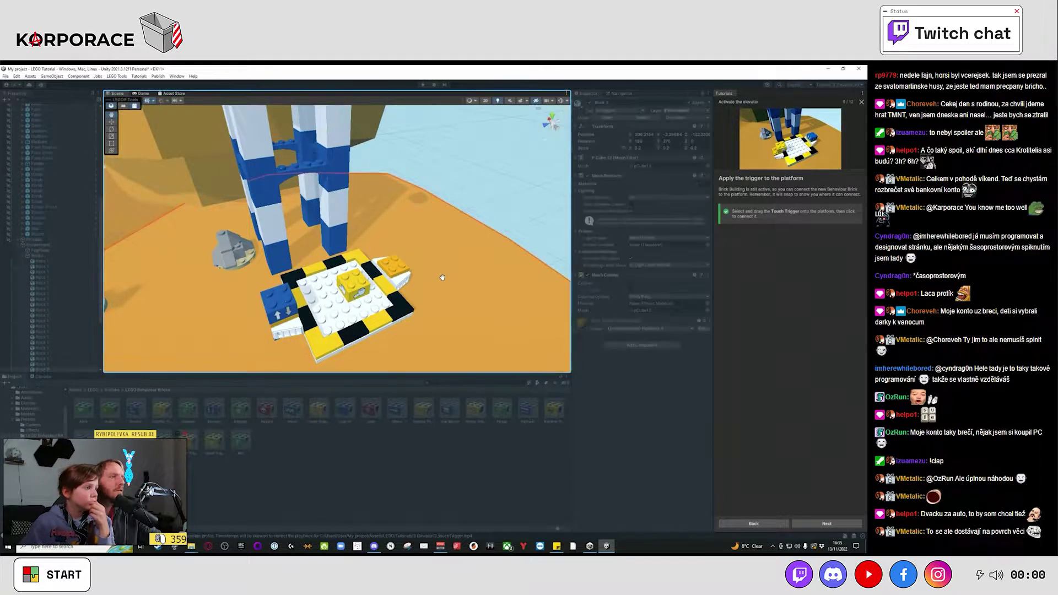
left_click(442, 277)
left_click(442, 277)
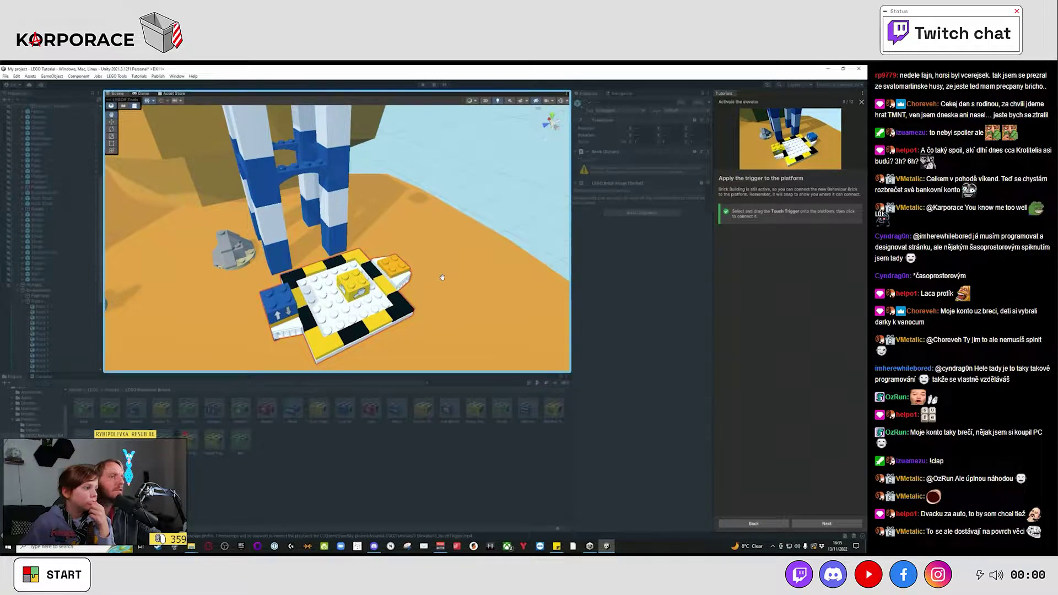
left_click(442, 277)
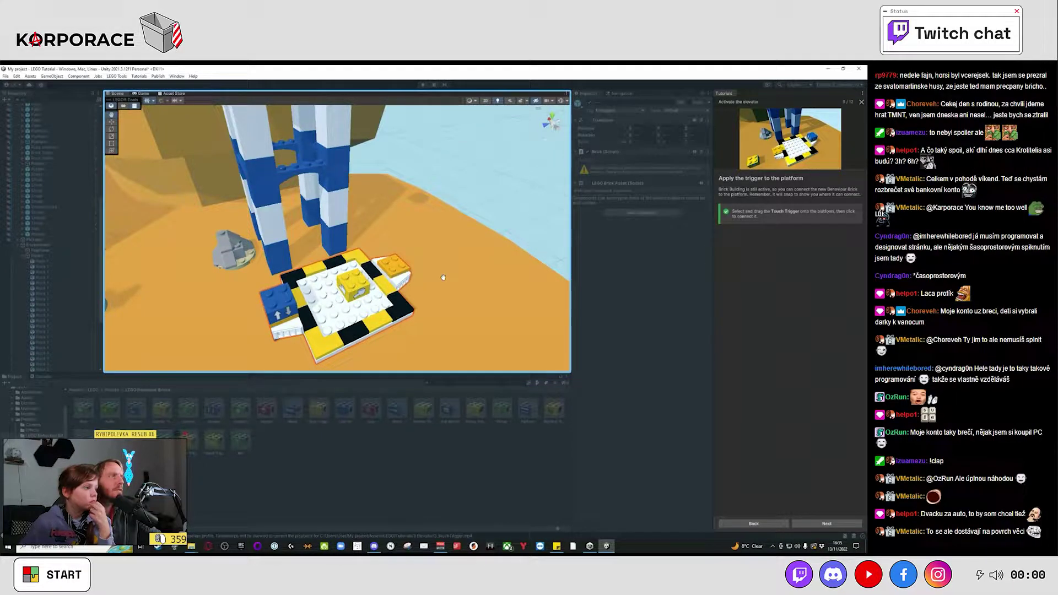
left_click(443, 277)
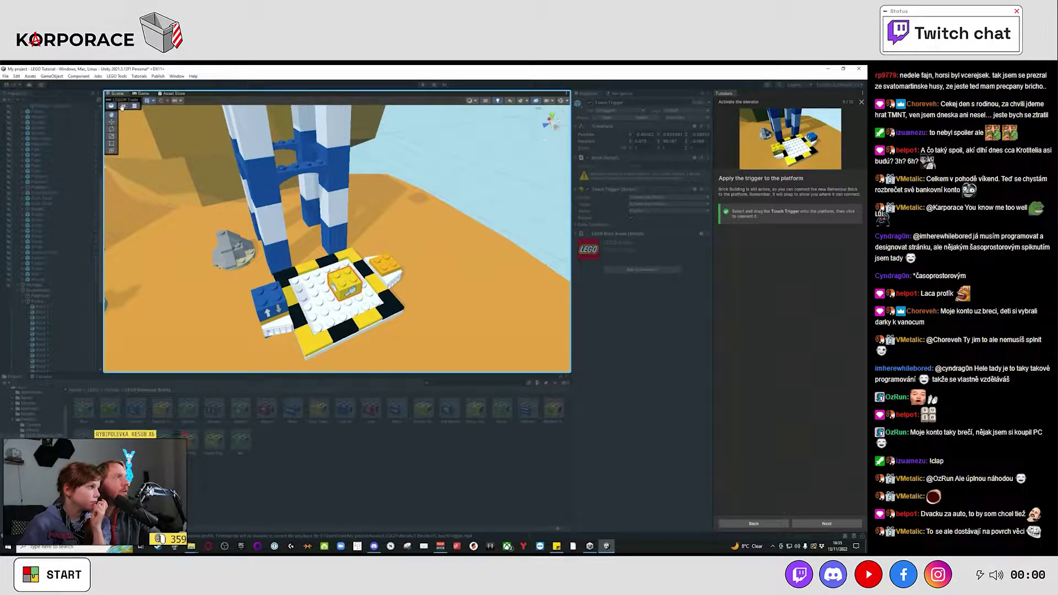
Snap the Touch Trigger brick onto the elevator platform's edge.
mouse_move(336, 276)
left_mouse_down("alt")
mouse_move(353, 287)
mouse_move(143, 124)
left_mouse_up("alt")
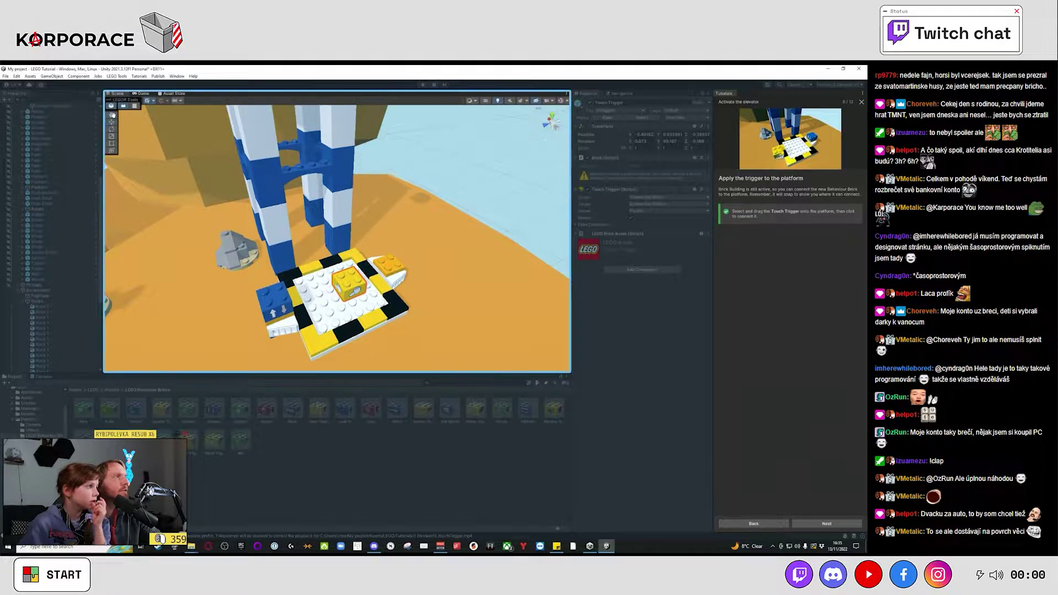
left_click_drag(356, 291, 430, 263, "alt")
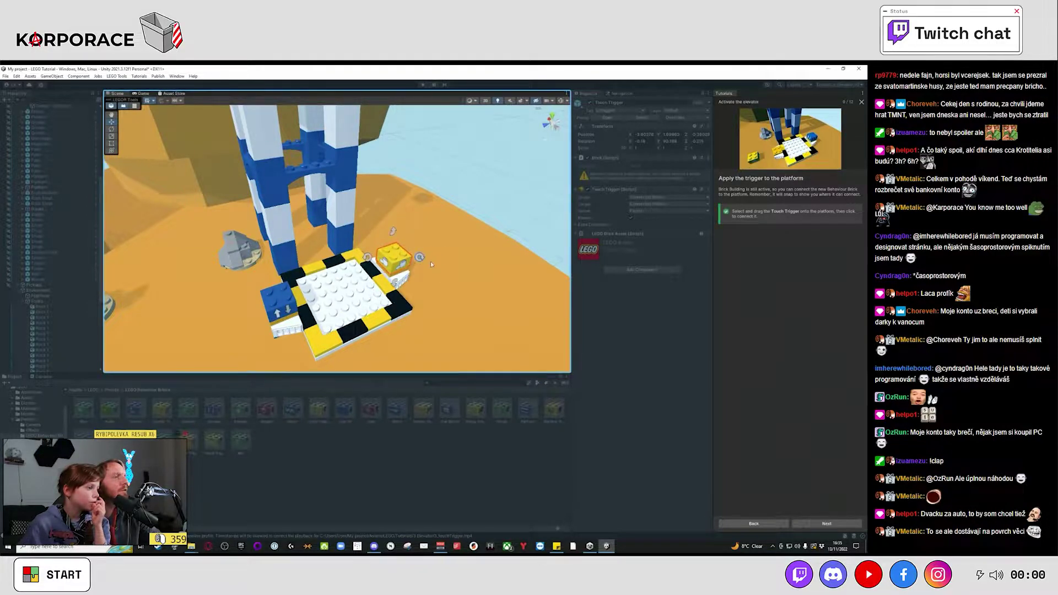
left_click(471, 246)
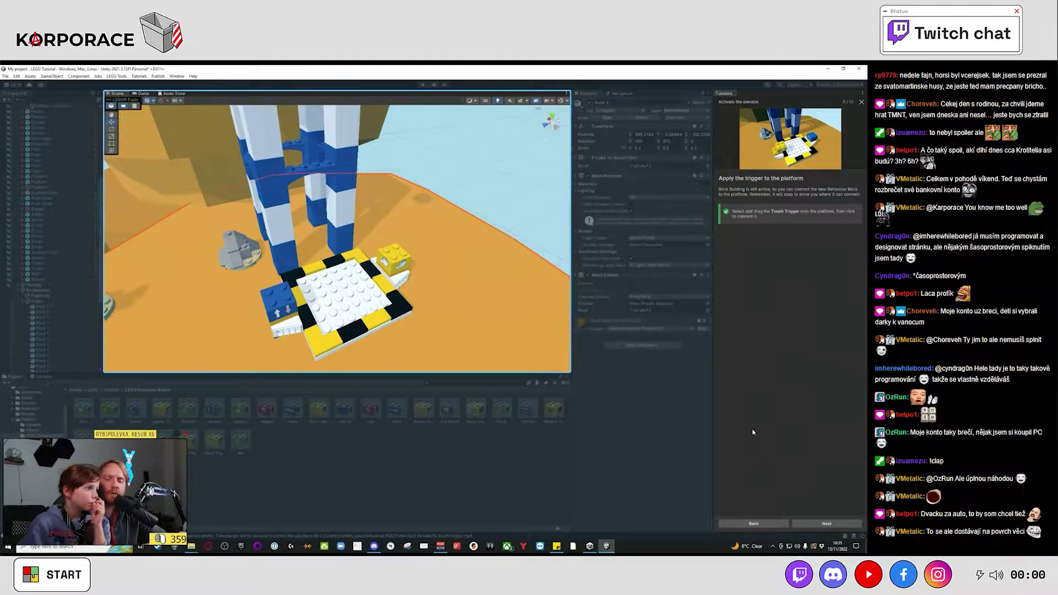
Advance the tutorial to the Enter Play Mode step and start Play Mode.
left_click(826, 523)
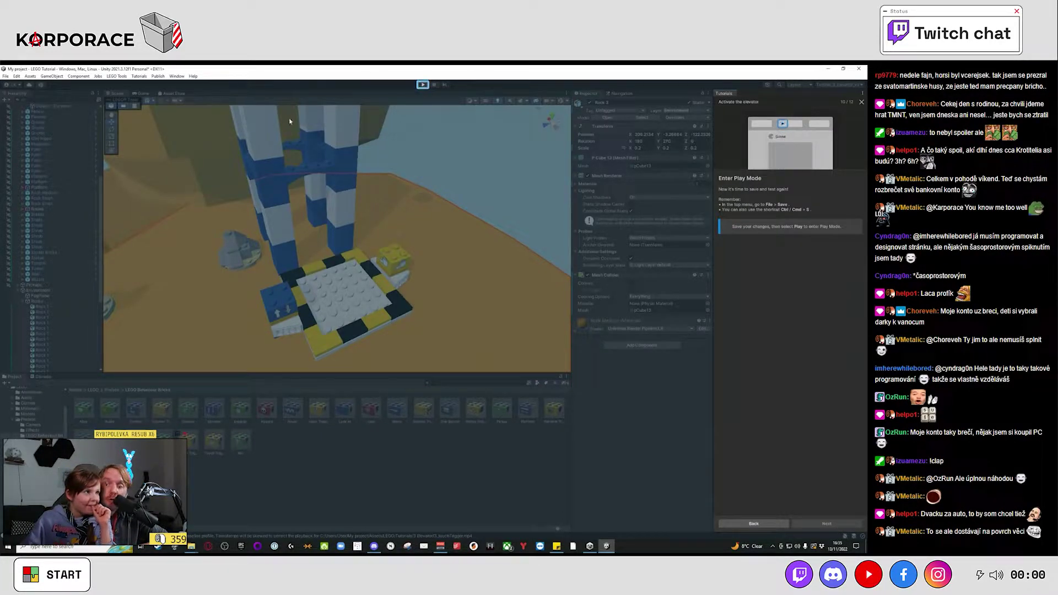
left_click(425, 85)
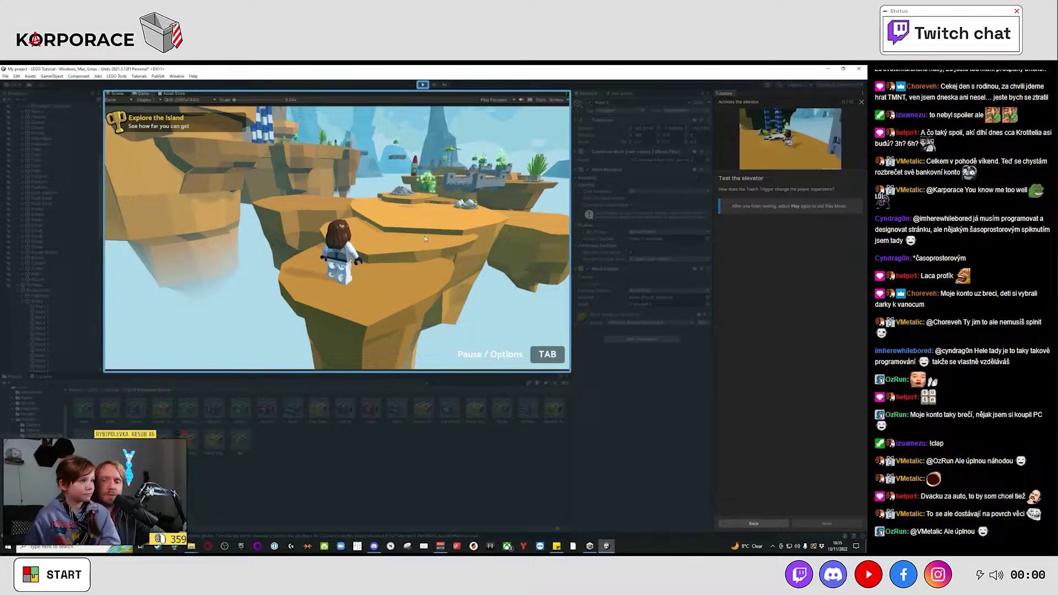
Walk the minifigure across the grey brick bridge and castle island onto the elevator platform.
mouse_move(429, 179)
right_mouse_down()
mouse_move(458, 178)
mouse_move(468, 217)
right_mouse_up()
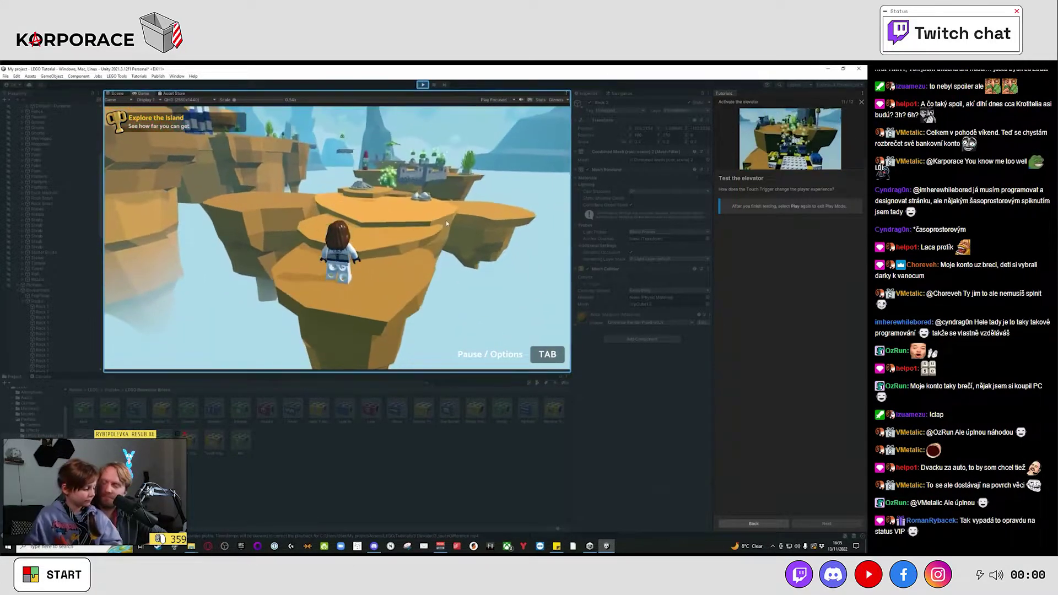
key("w")
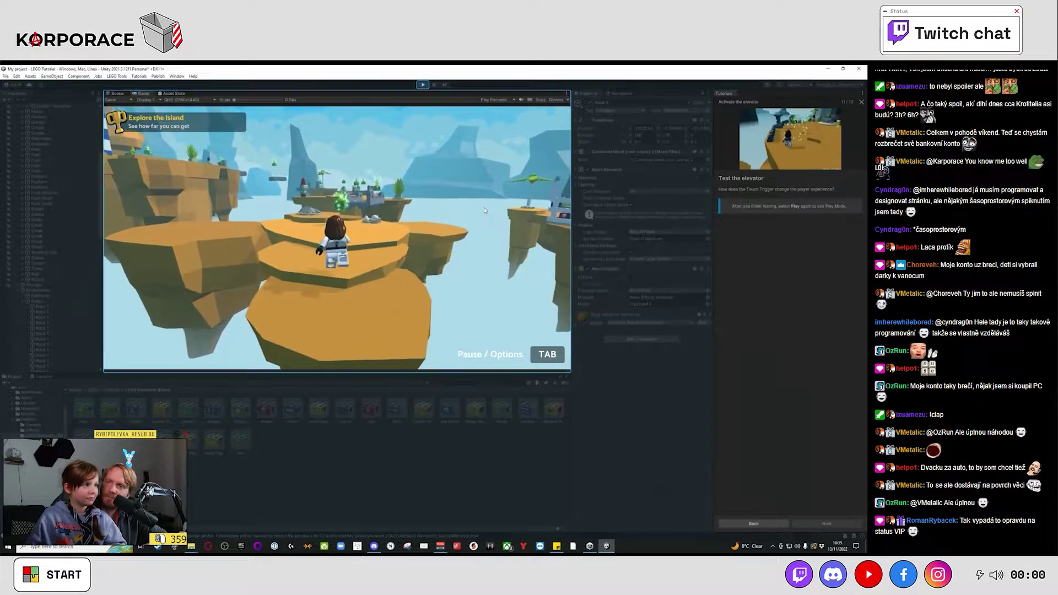
key("w")
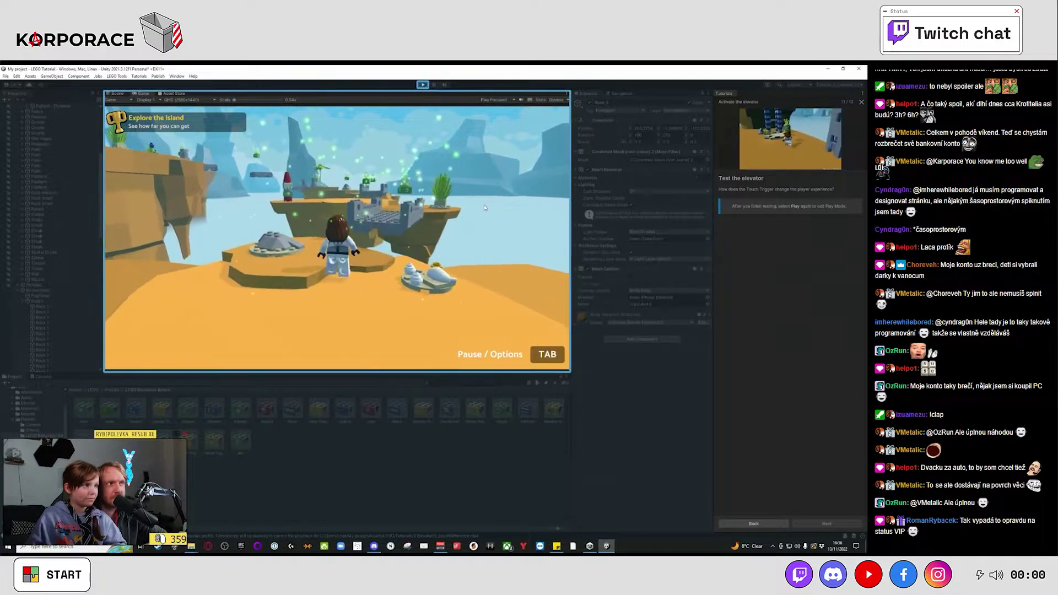
mouse_move(484, 207)
right_mouse_down()
mouse_move(513, 210)
mouse_move(459, 193)
right_mouse_up()
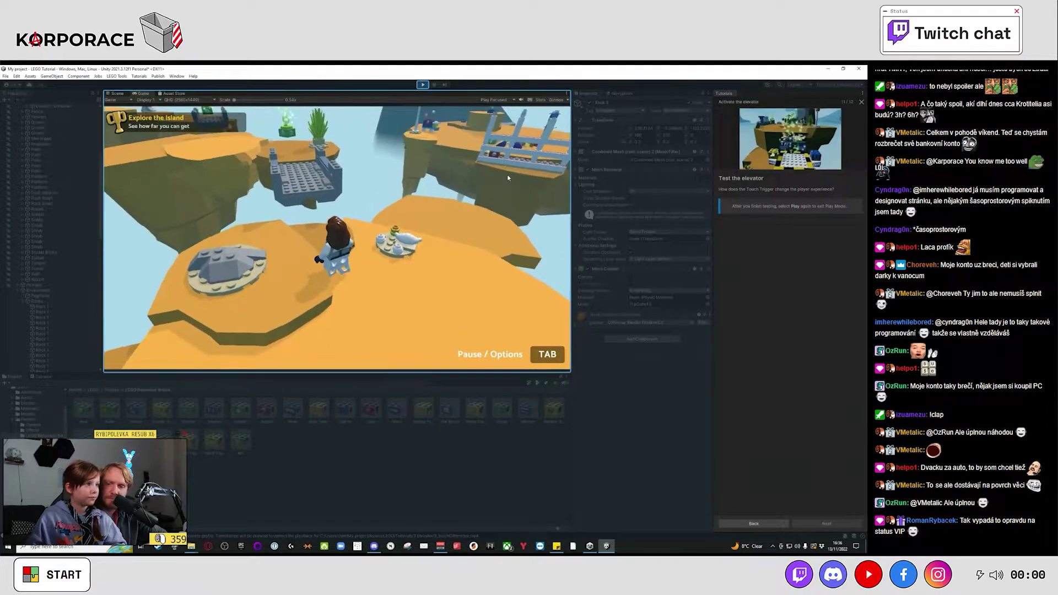
key("w")
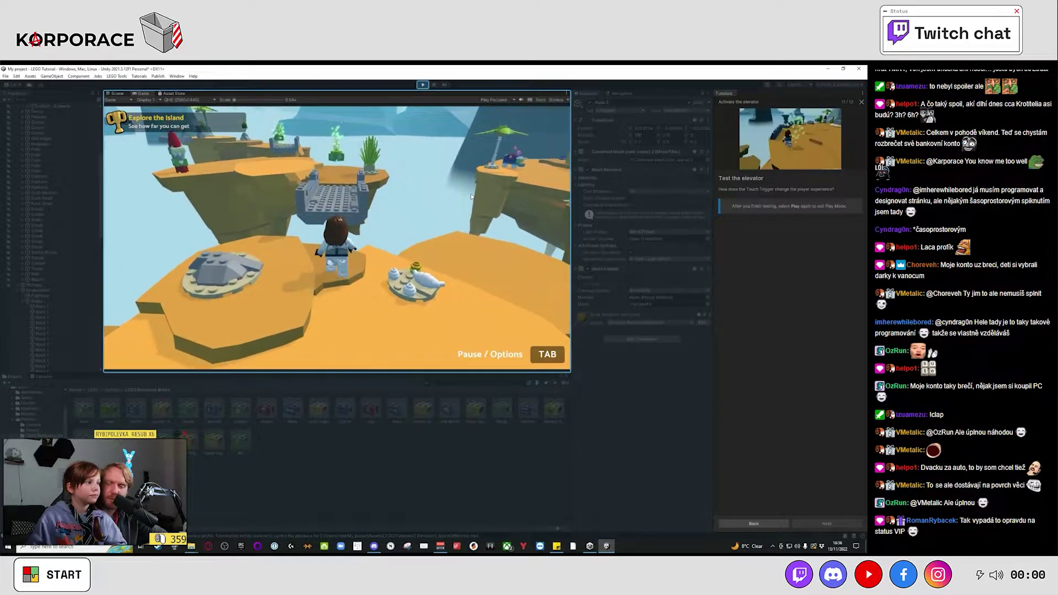
key("w")
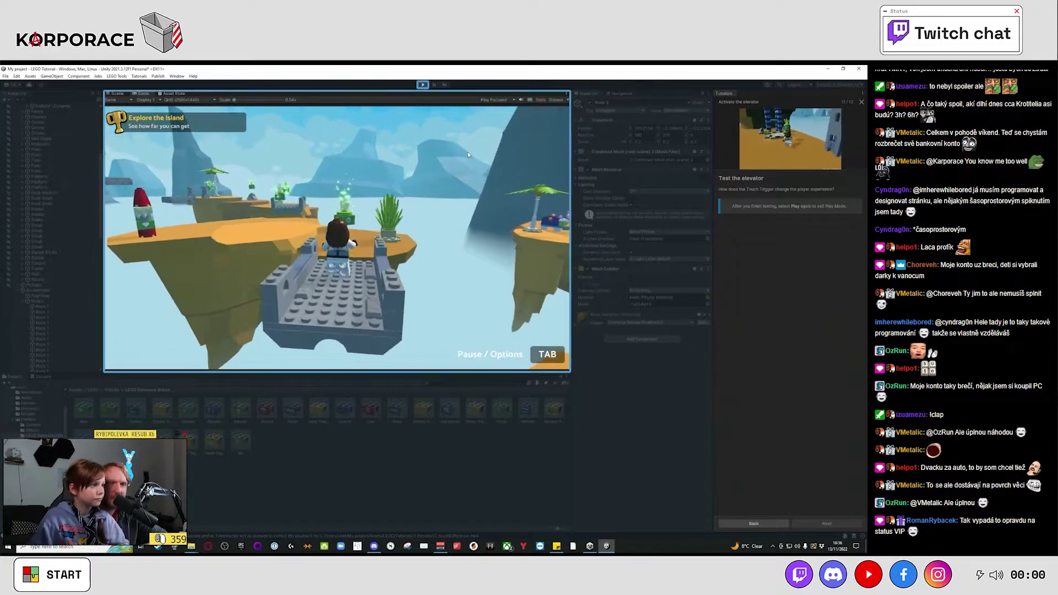
key("w")
right_click_drag(467, 154, 384, 183)
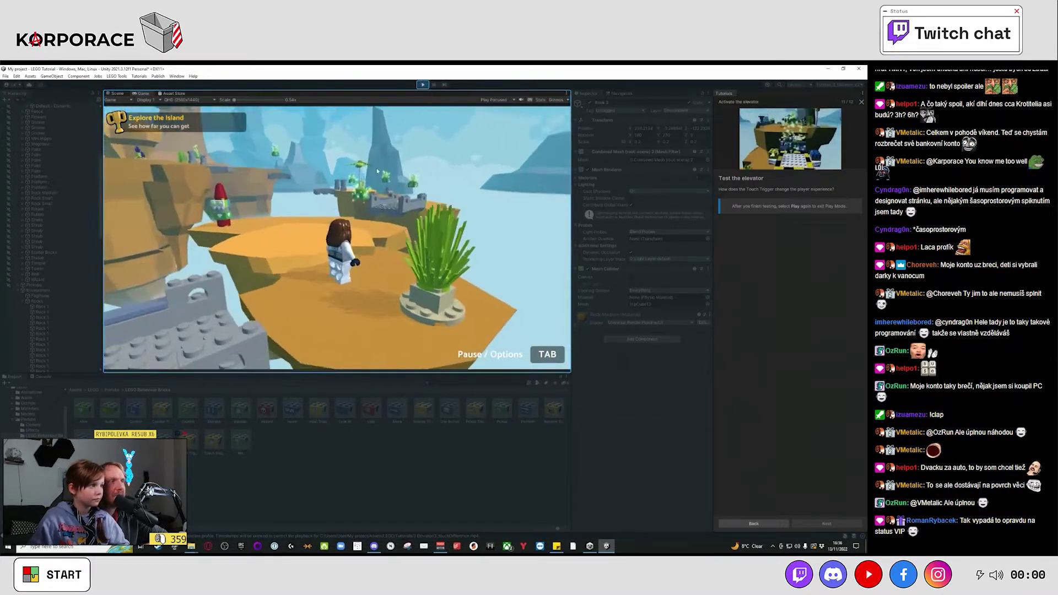
key("w")
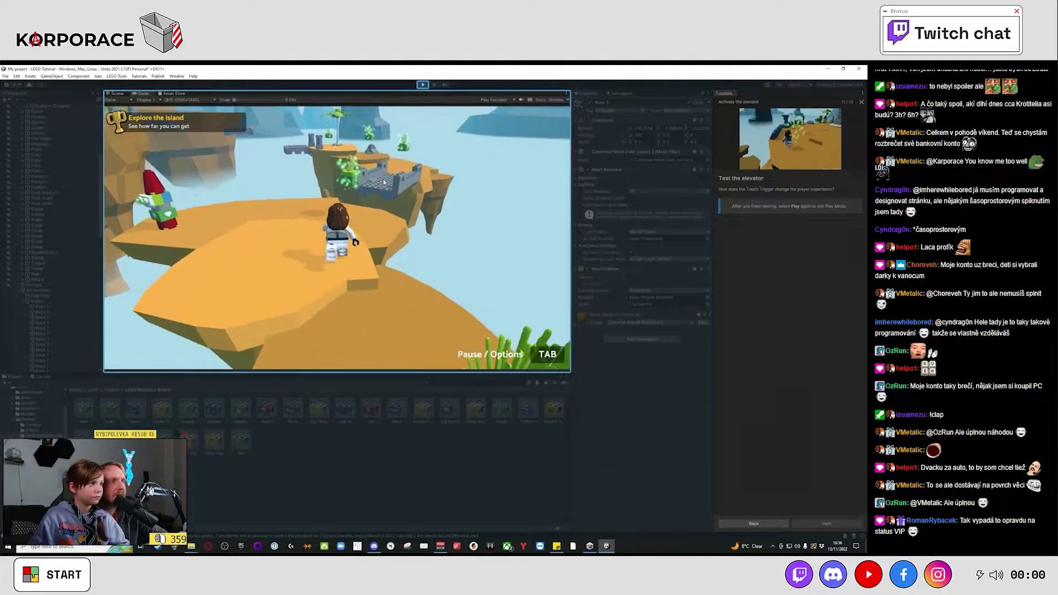
key("w")
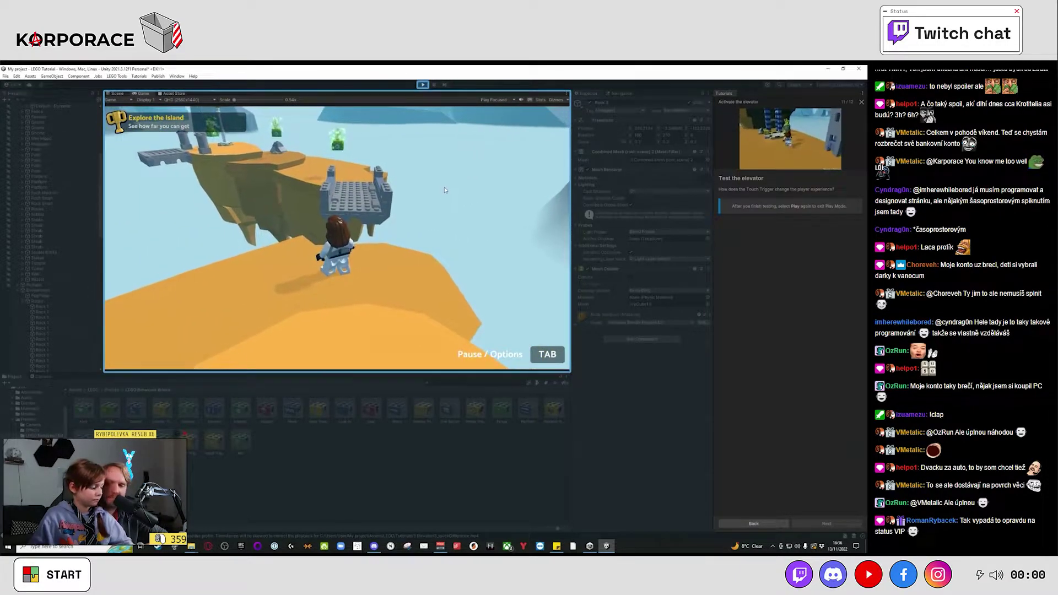
key("w")
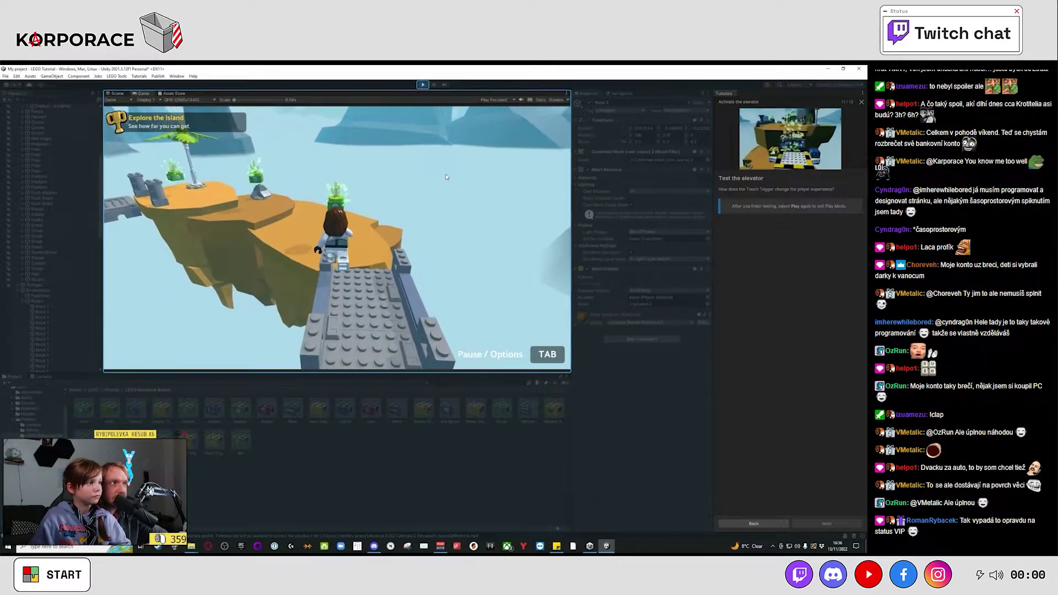
key("w")
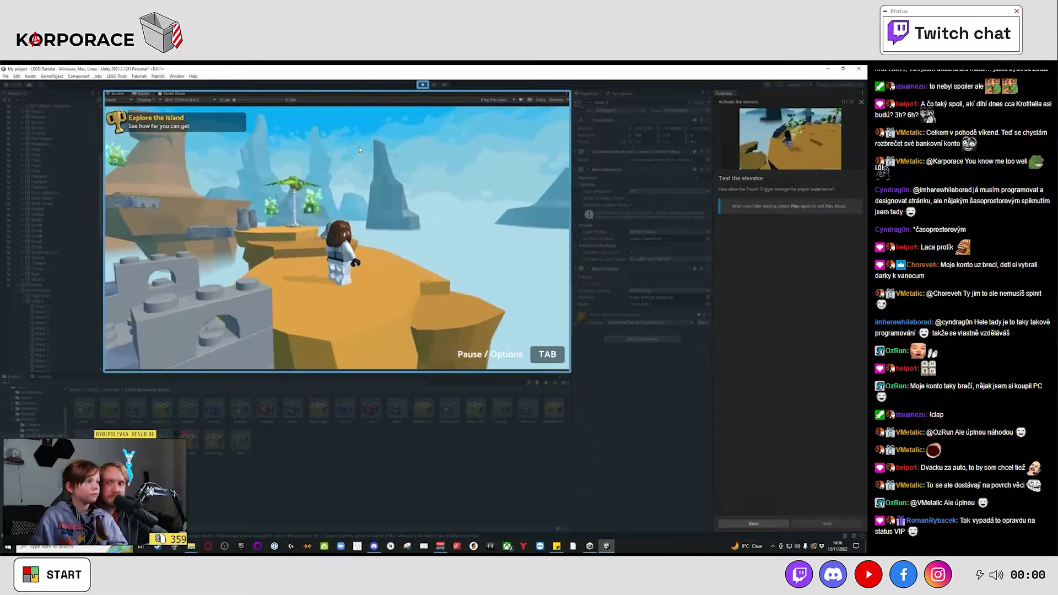
key("w")
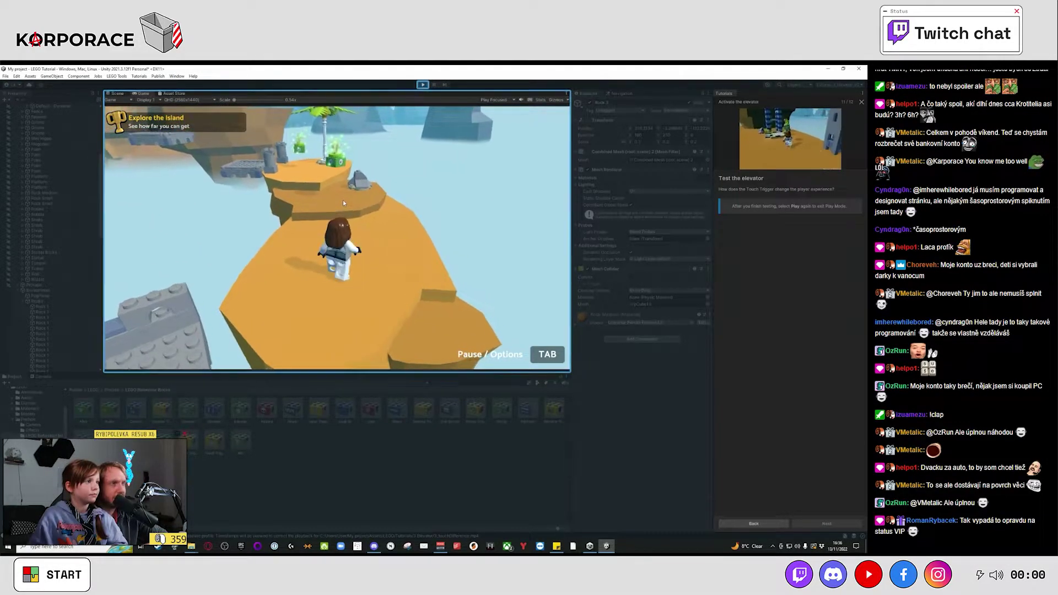
key("w")
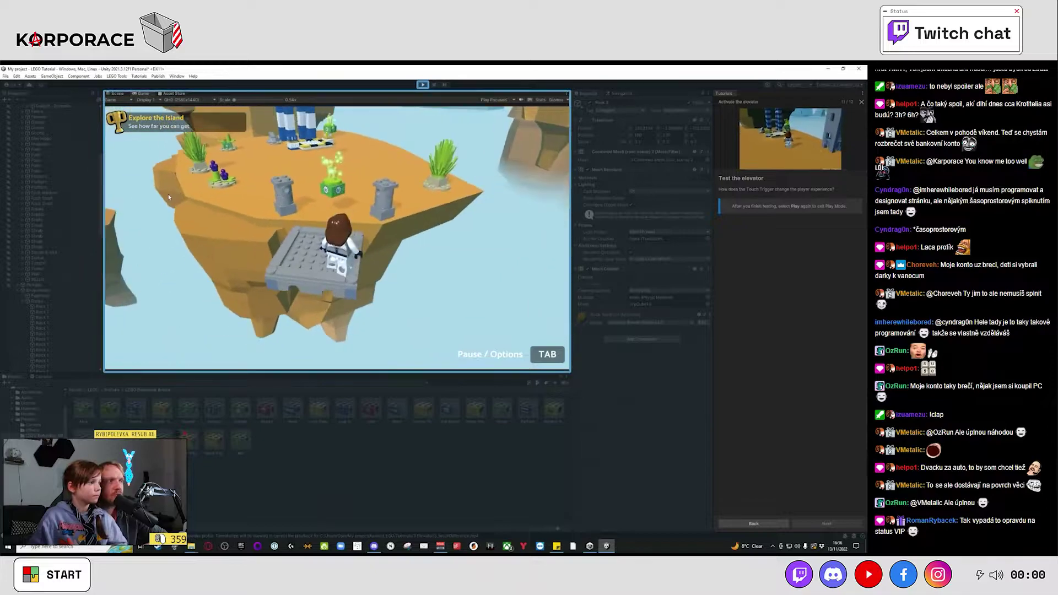
Ride the elevators past the blue-white tower to the rocket goal platform, then stop Play Mode.
key("w")
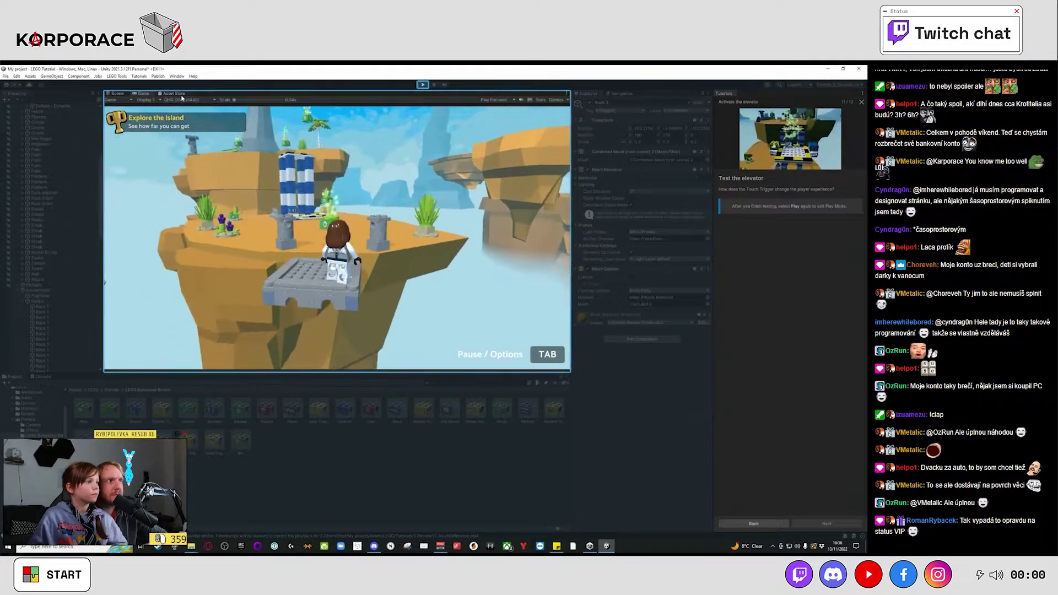
key("w")
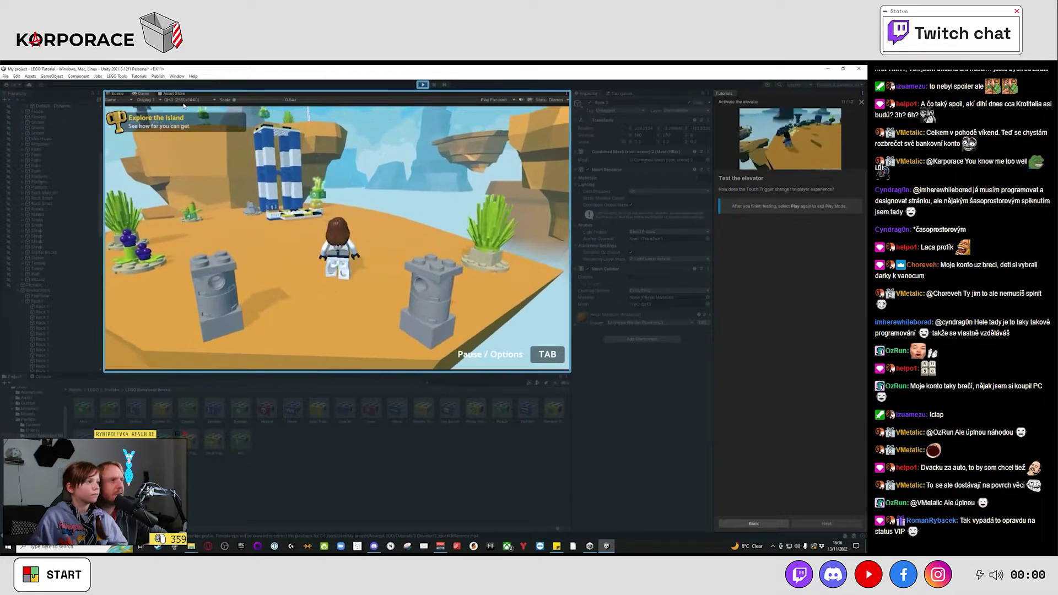
key("w")
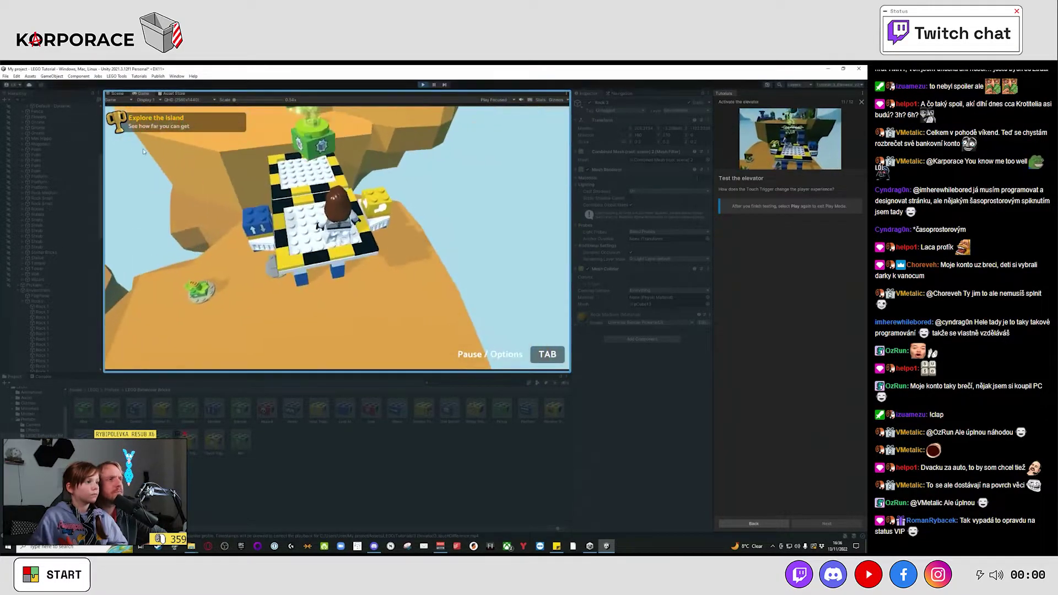
key("w")
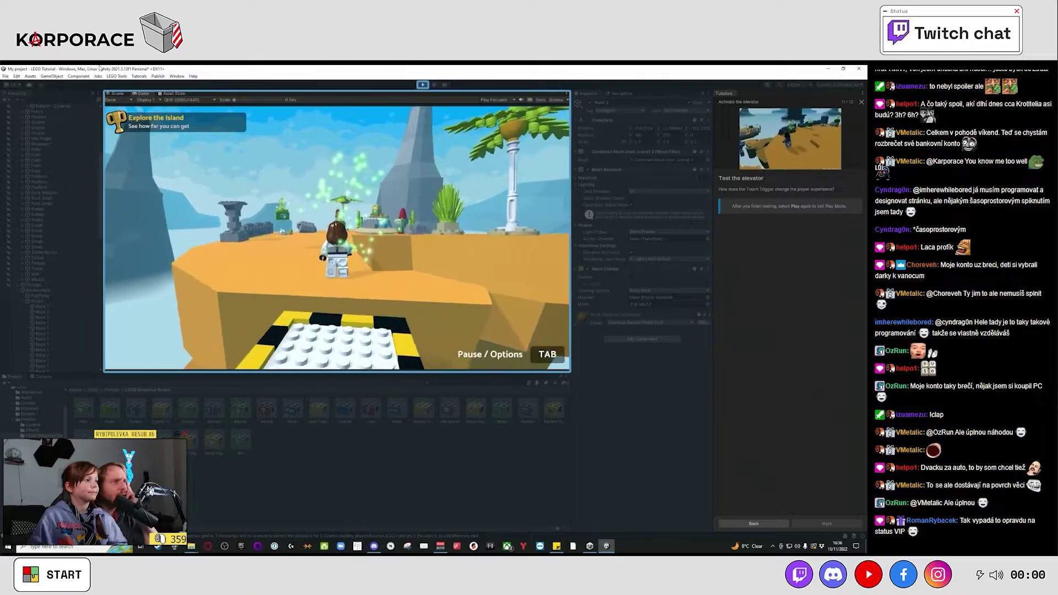
key("w")
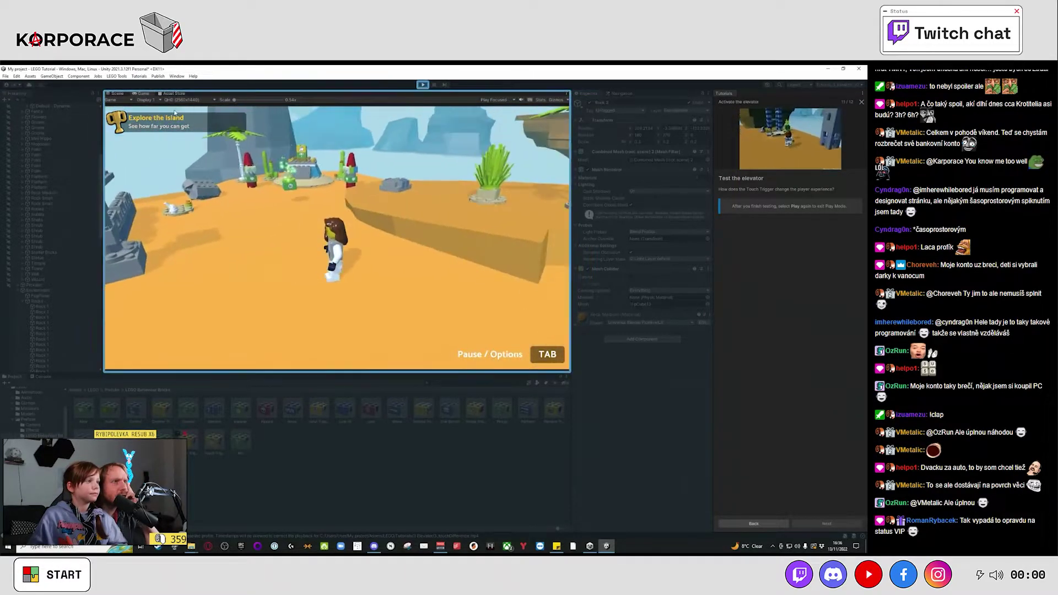
key("w")
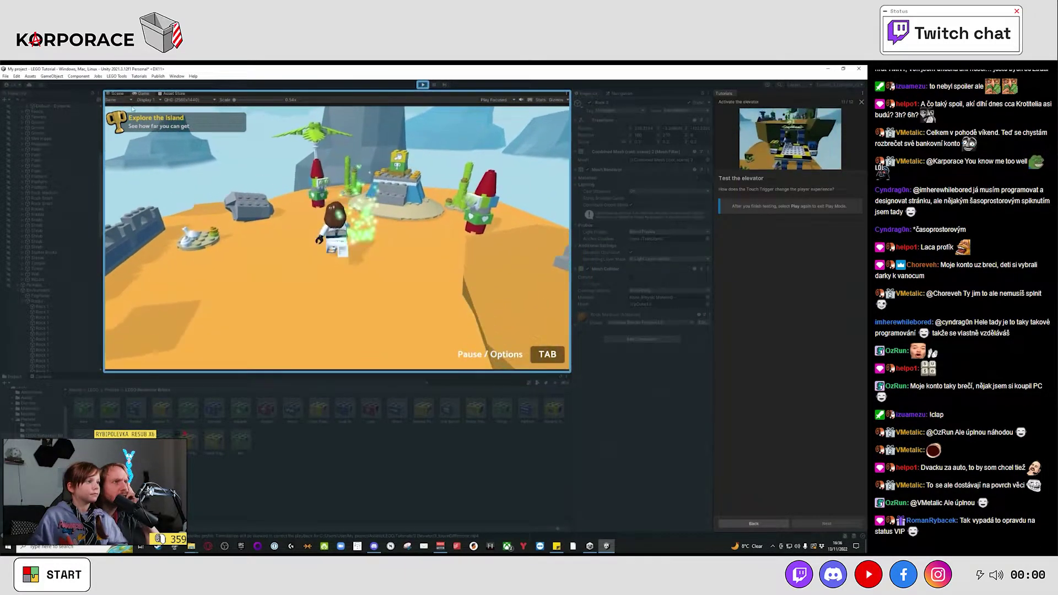
key("w")
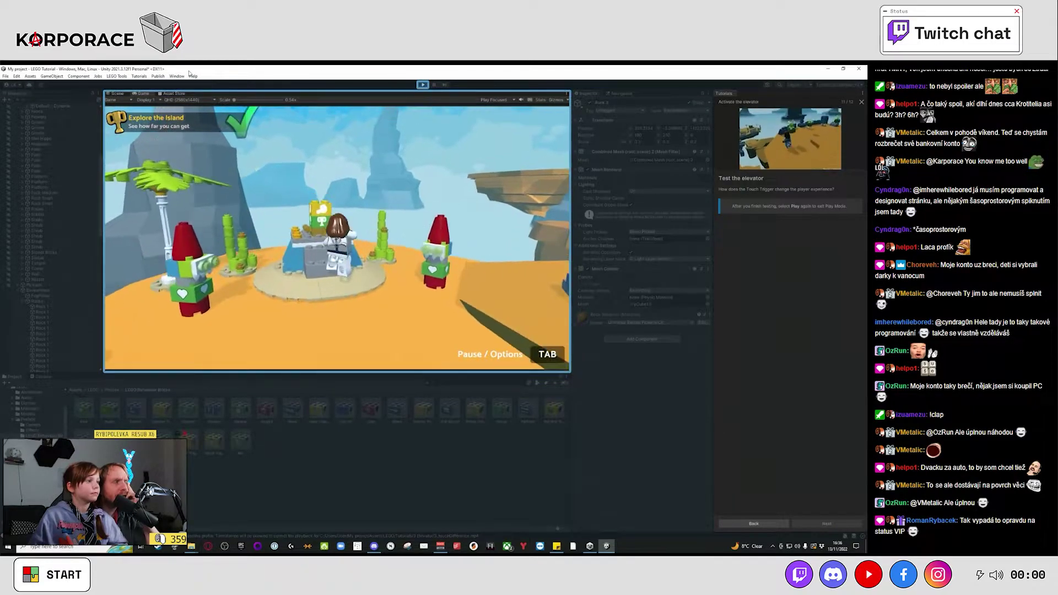
key("s")
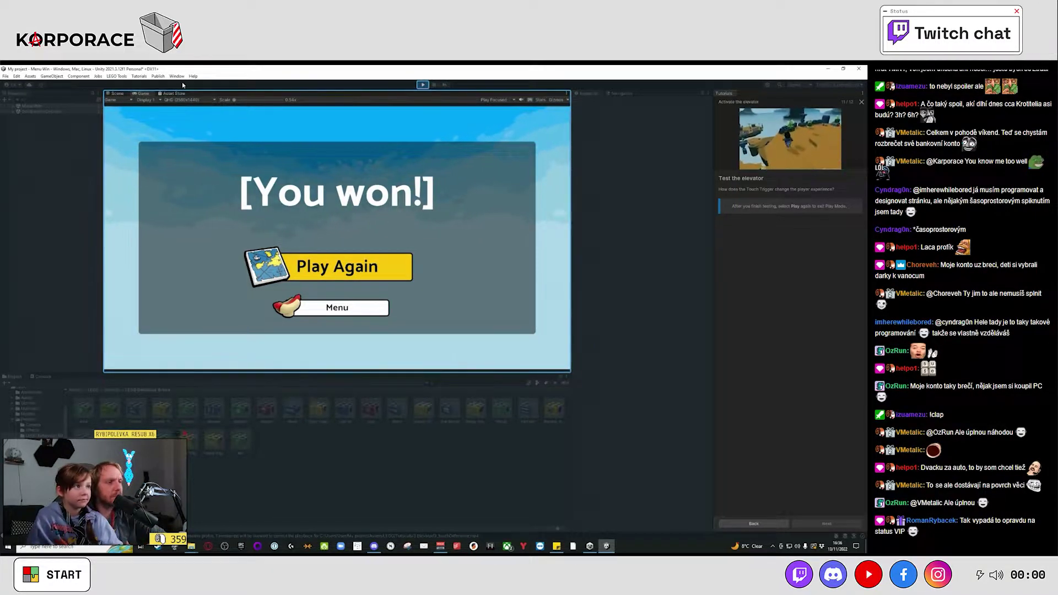
left_click(425, 85)
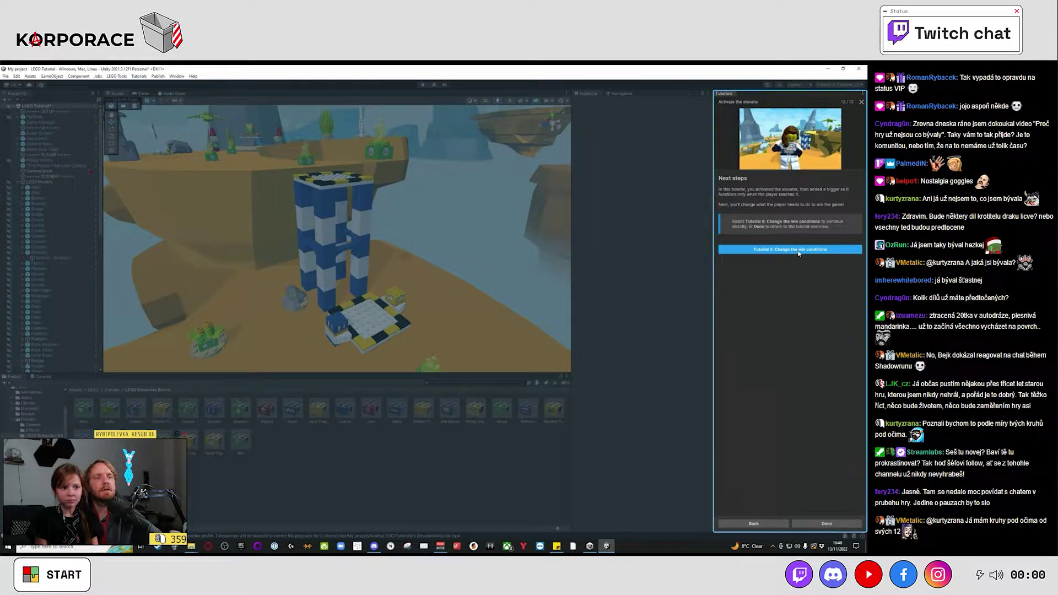
Open Tutorial 4: Change the win conditions, saving the modified scene first.
left_click(798, 250)
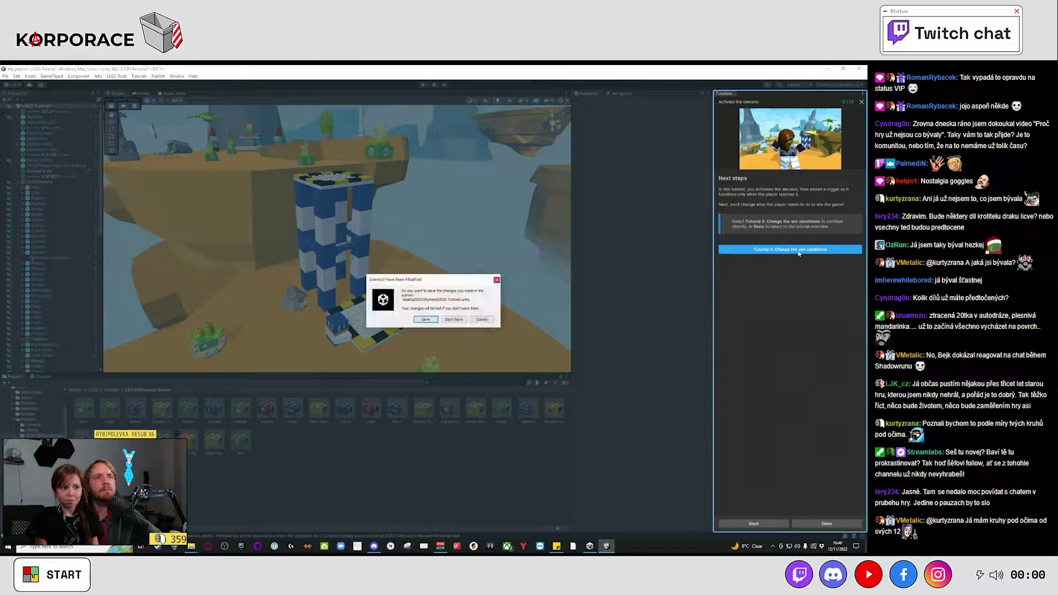
left_click(429, 320)
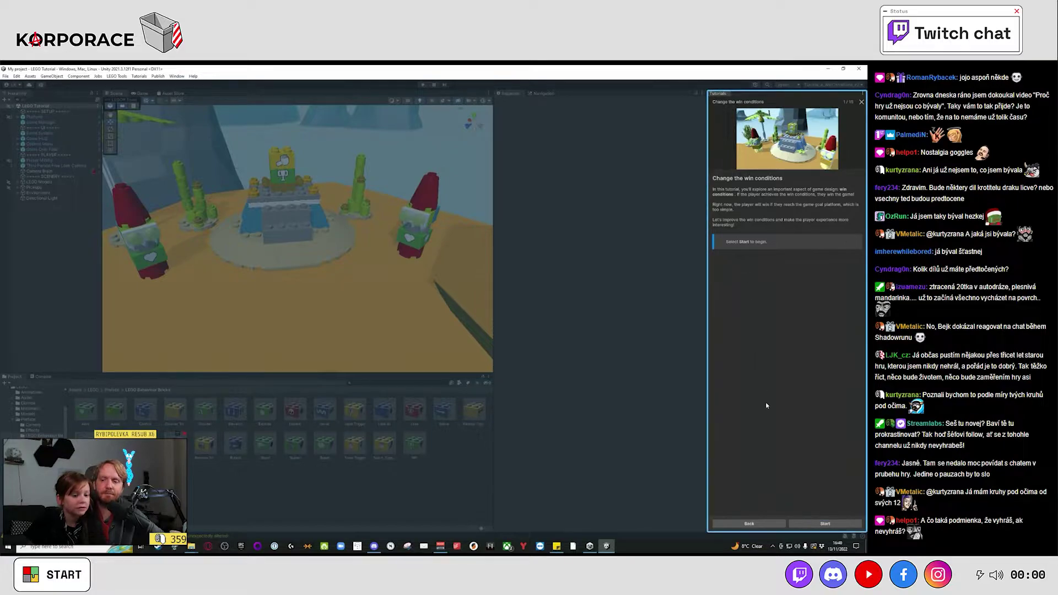
Start Tutorial 4, then select the green Win brick and its yellow Touch Trigger brick.
left_click(815, 524)
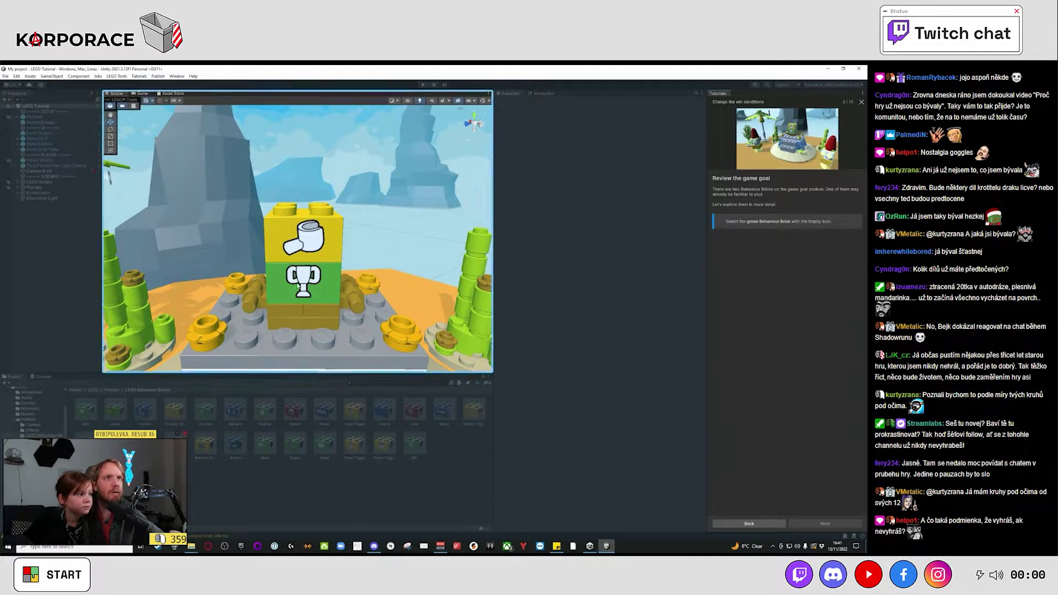
left_click(307, 268)
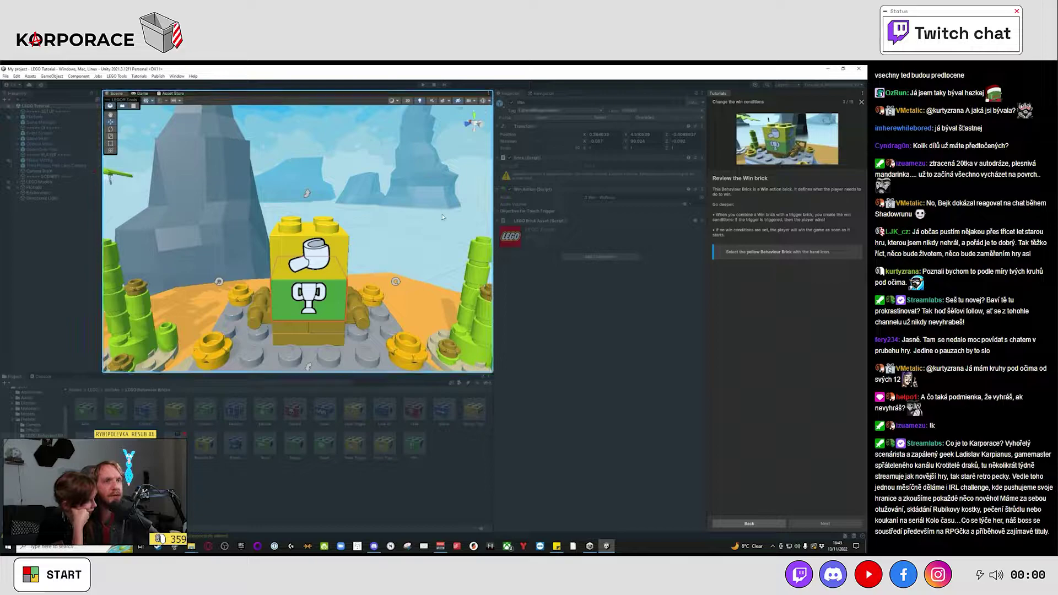
left_click(328, 249)
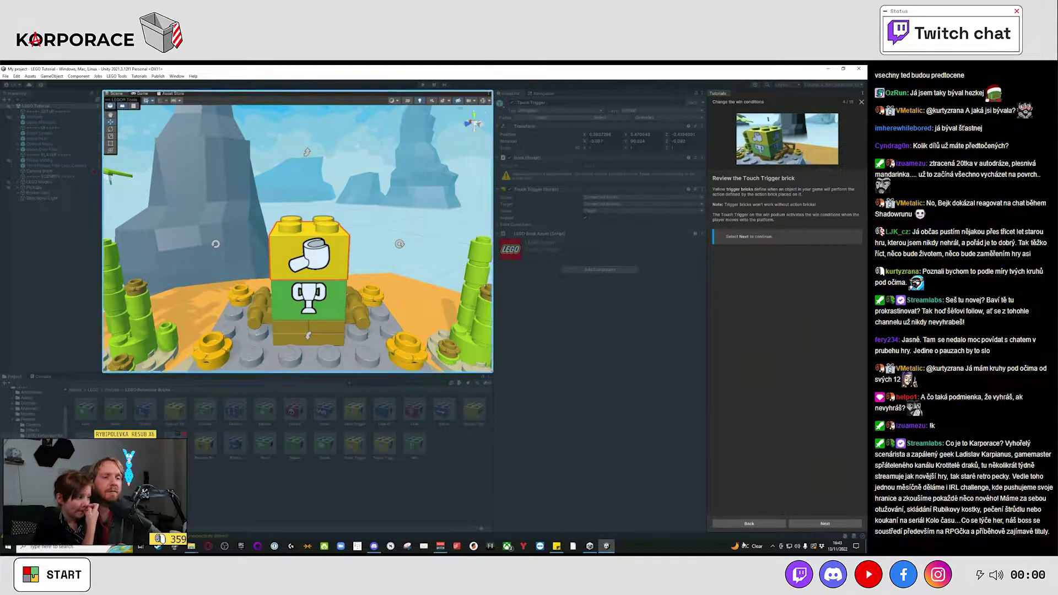
Delete the Touch Trigger brick from the Win brick, advancing the tutorial before and after.
left_click(841, 525)
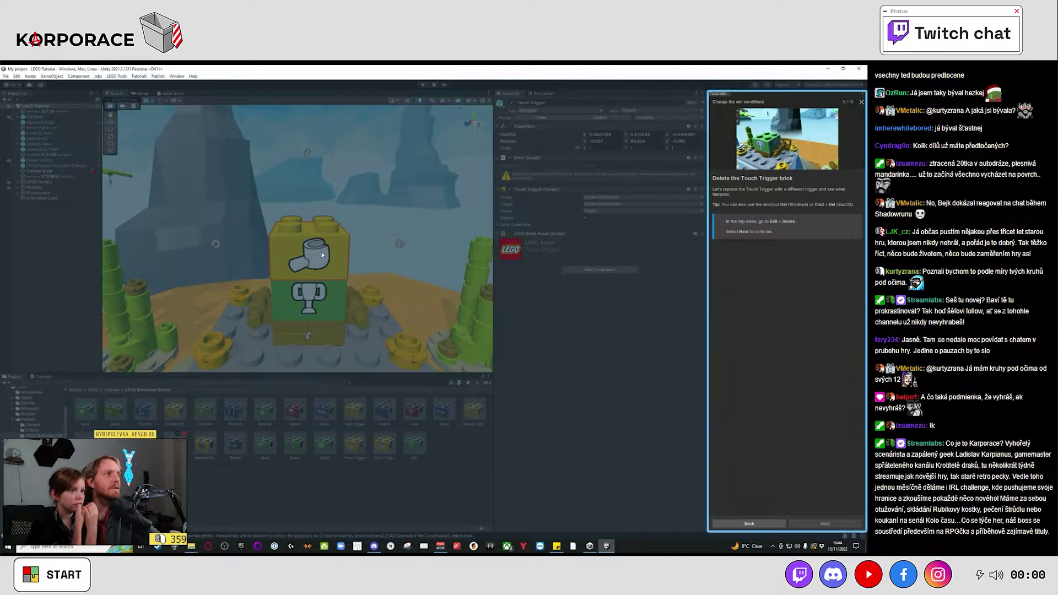
key("Delete")
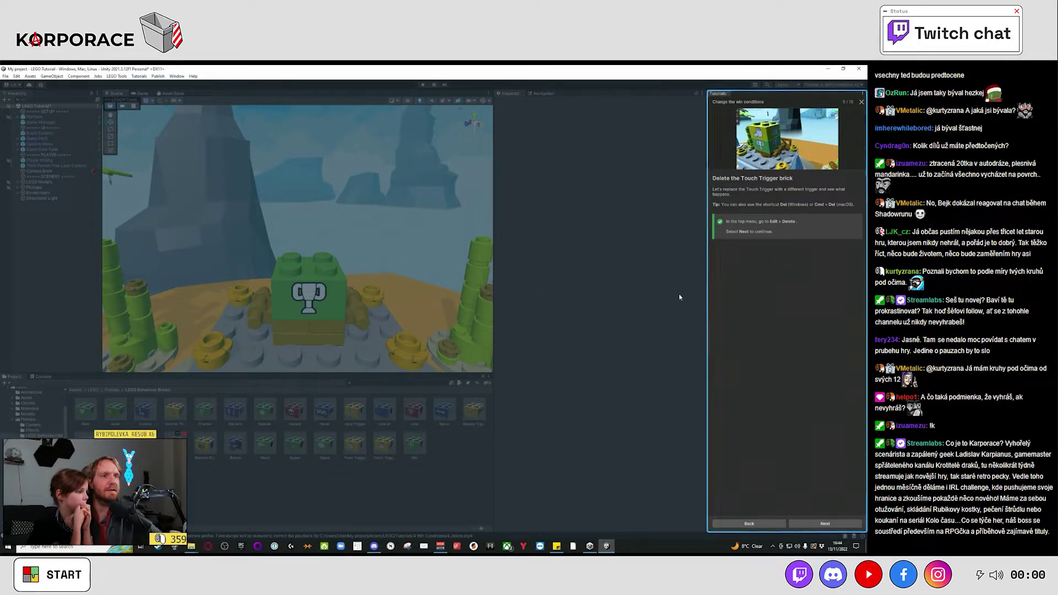
left_click(837, 525)
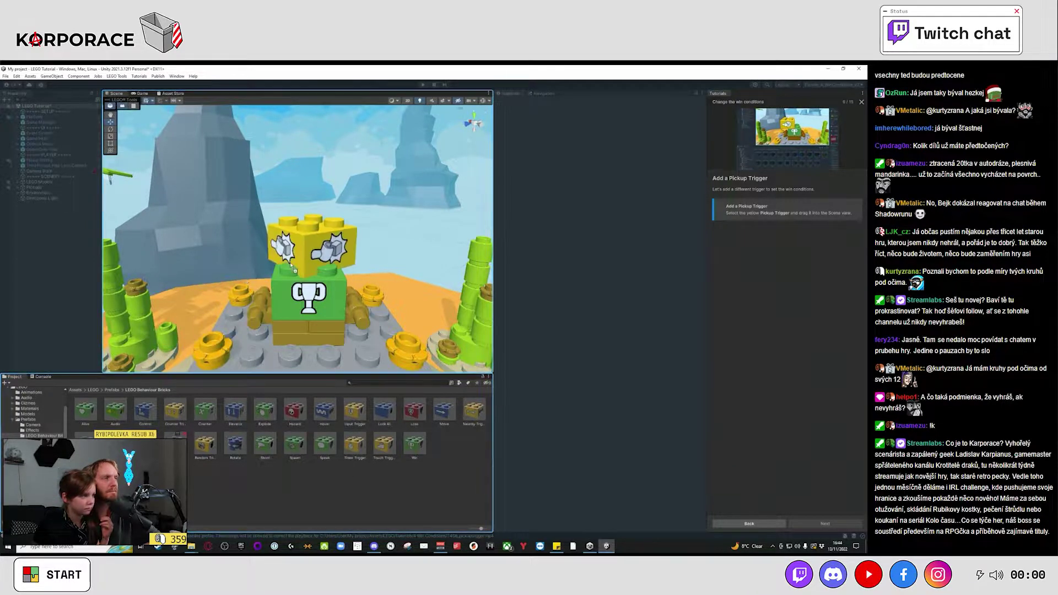
Drag a Pickup Trigger brick from the Project panel and snap it onto the green Win brick.
left_click_drag(171, 380, 295, 266)
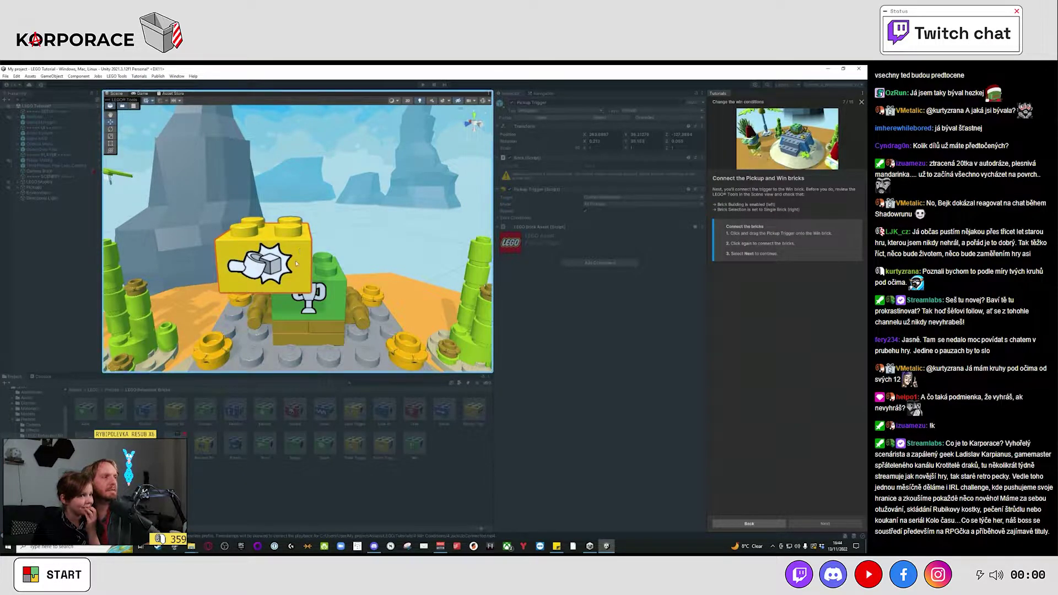
left_click(301, 259)
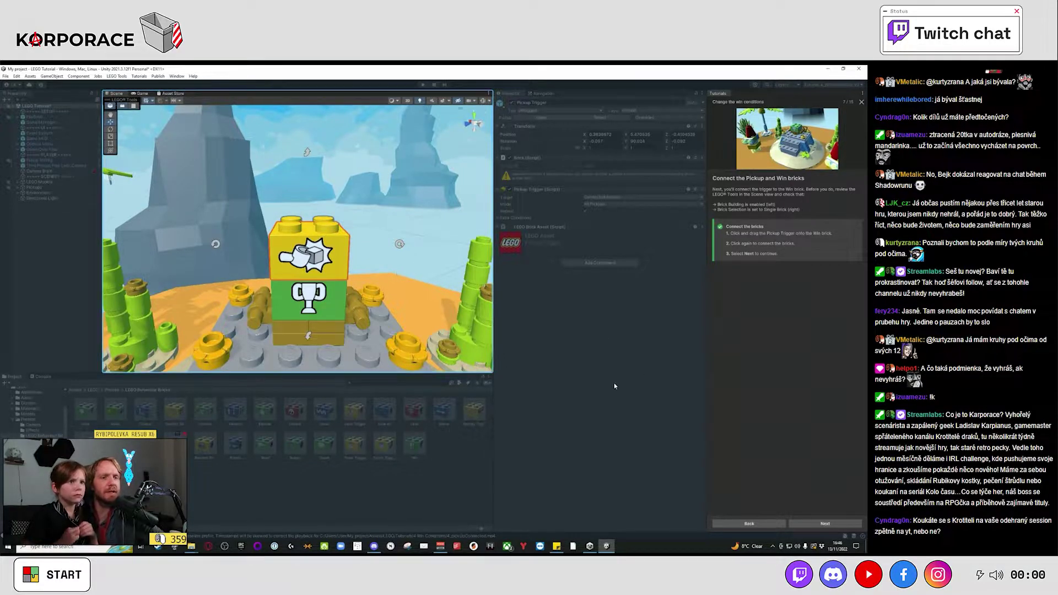
Enter Play Mode and walk across the bridge, jumping off the edge to grab the first pickups.
left_click(839, 524)
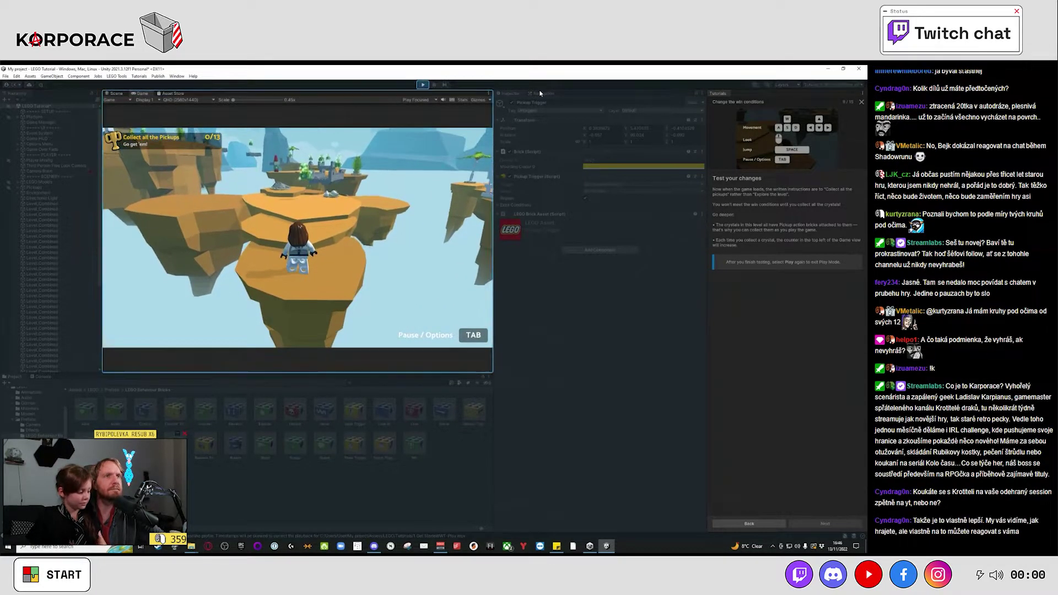
key("w")
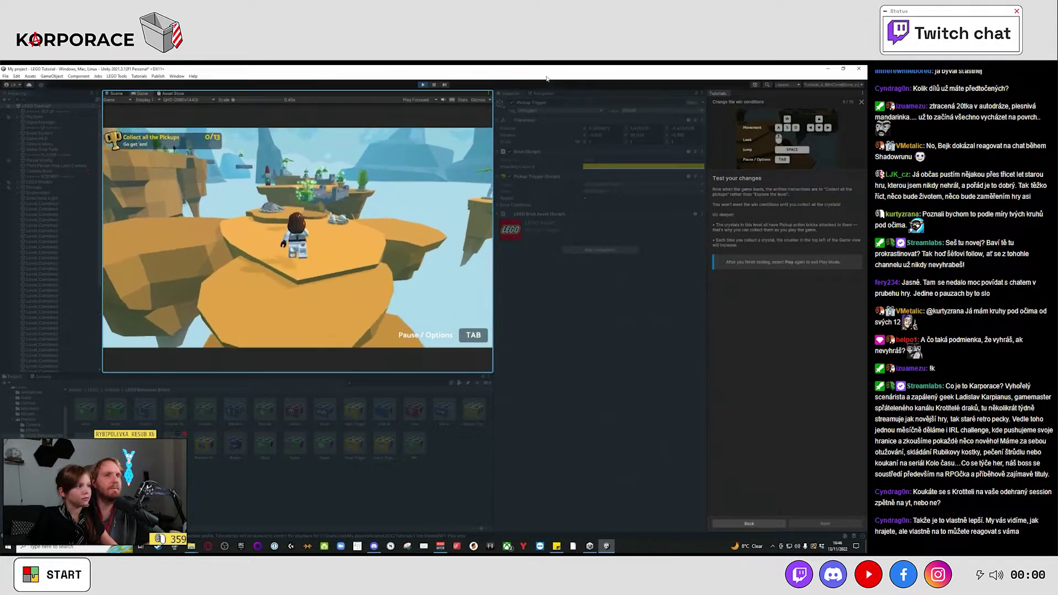
key("w")
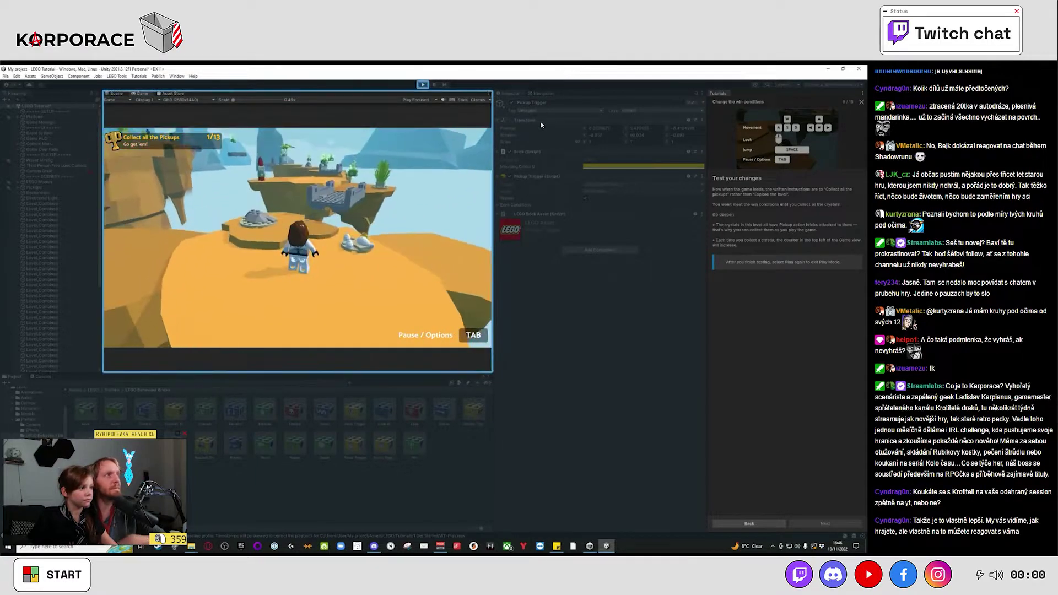
key("w")
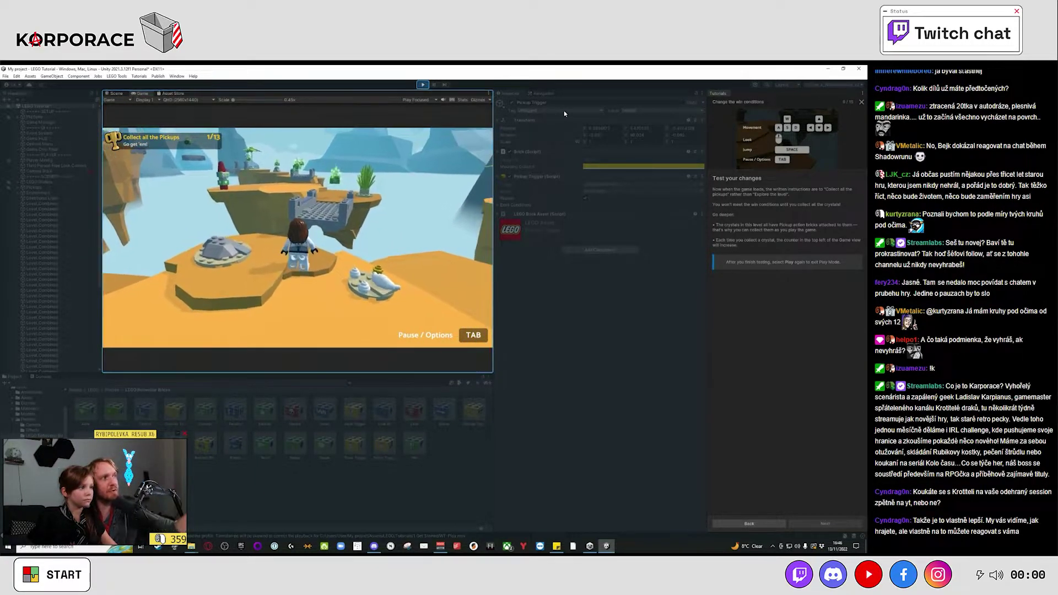
key("a")
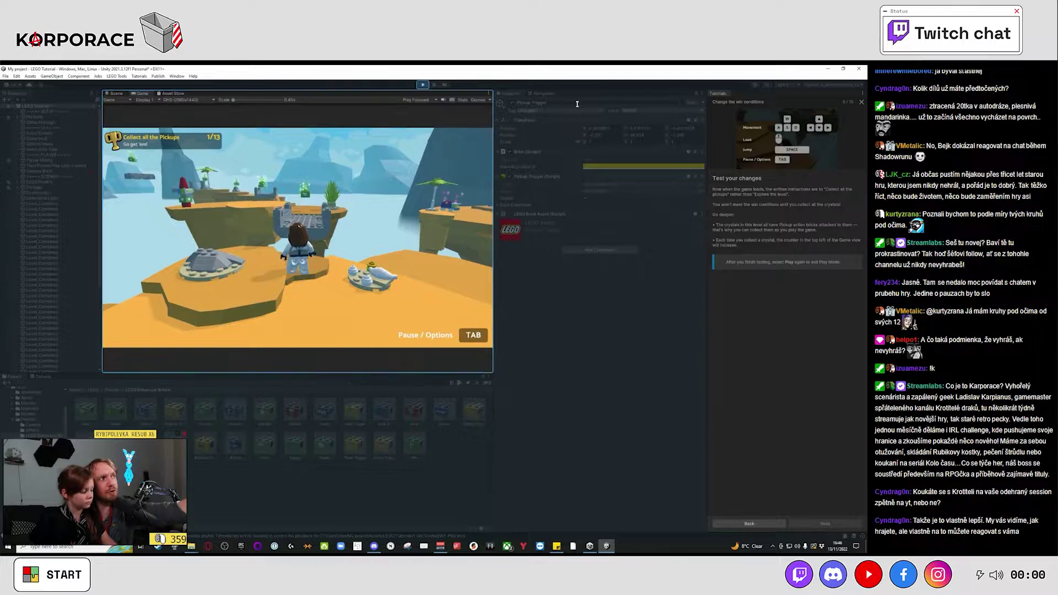
key("w")
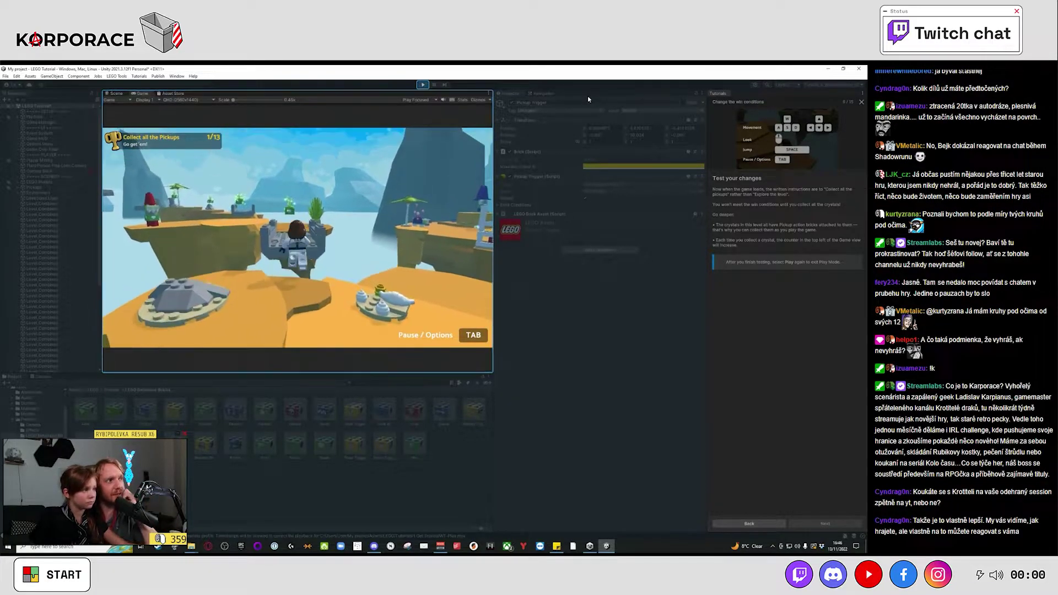
key("w")
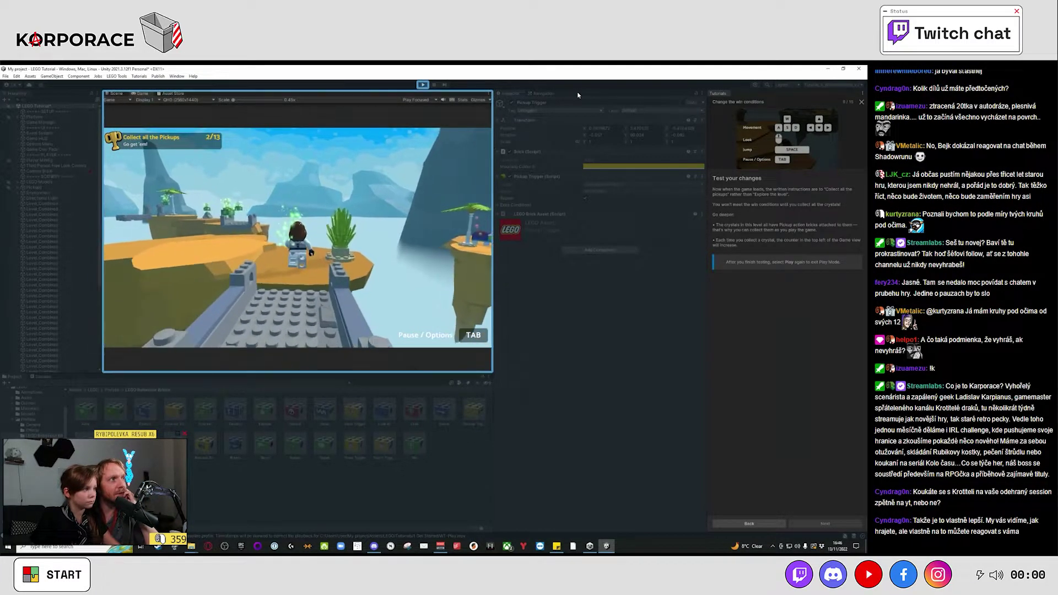
key("w")
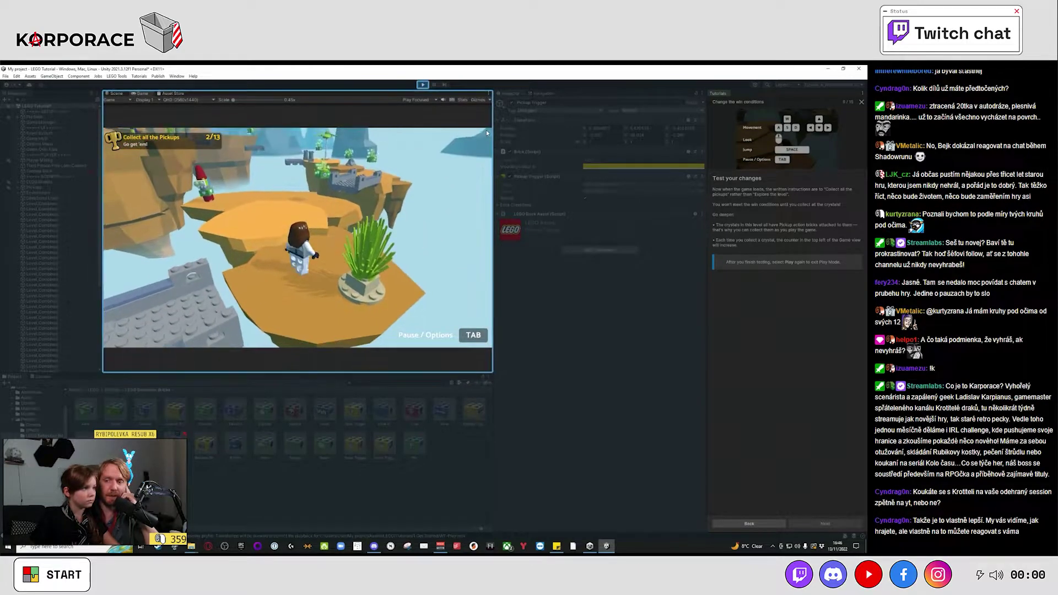
key("w")
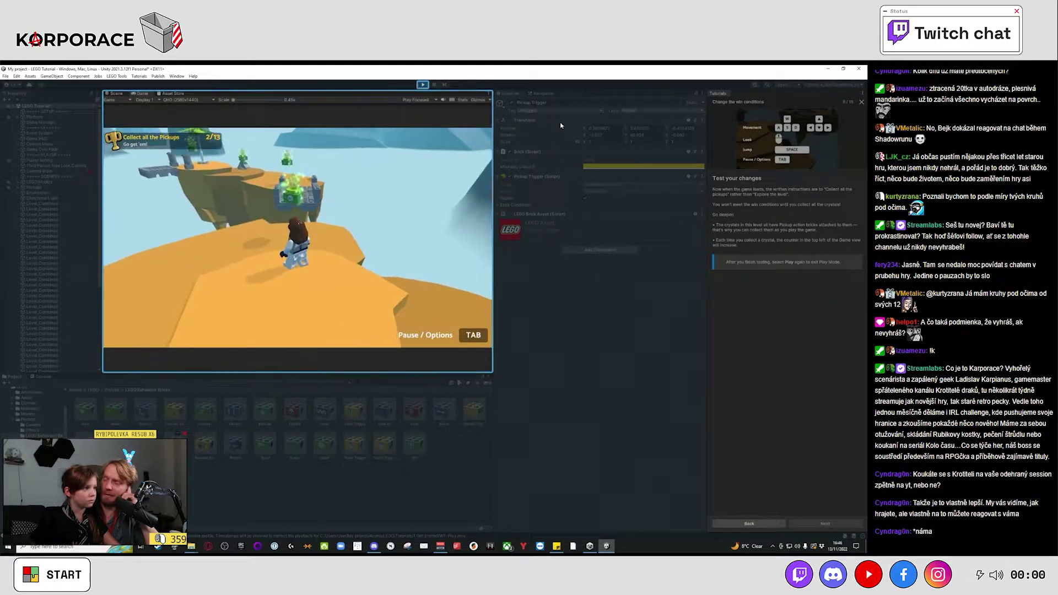
key("w")
key("space")
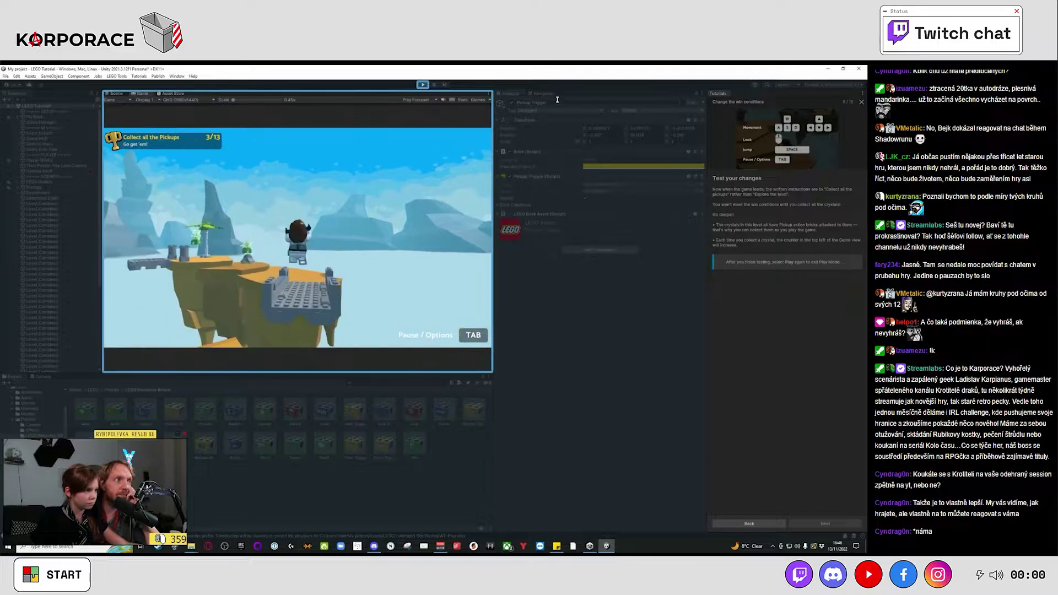
key("w")
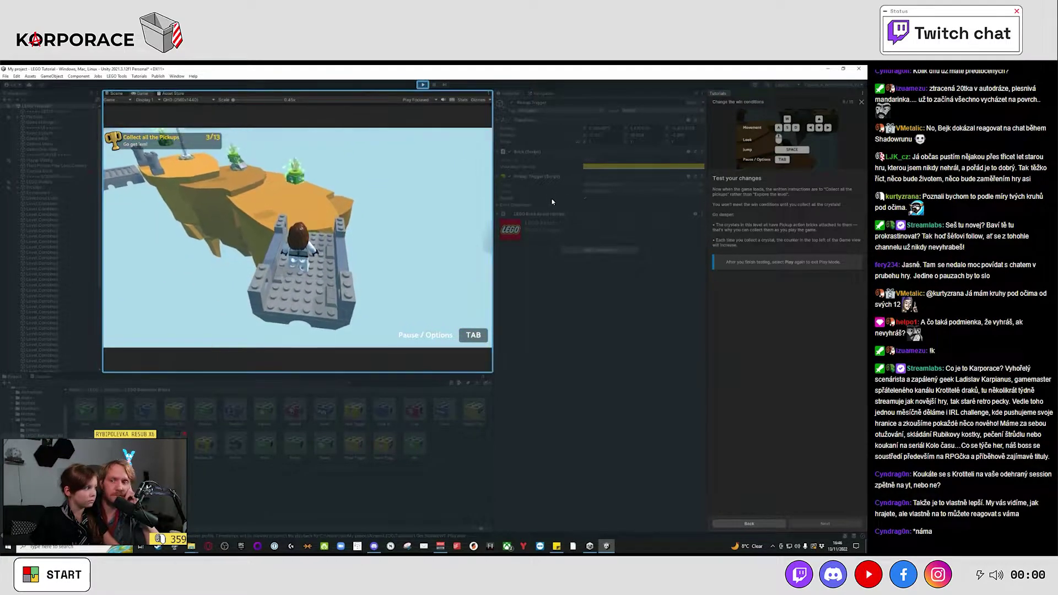
Collect crystals across the orange island and grey platforms toward the striped tower, reaching 8/13.
key("w")
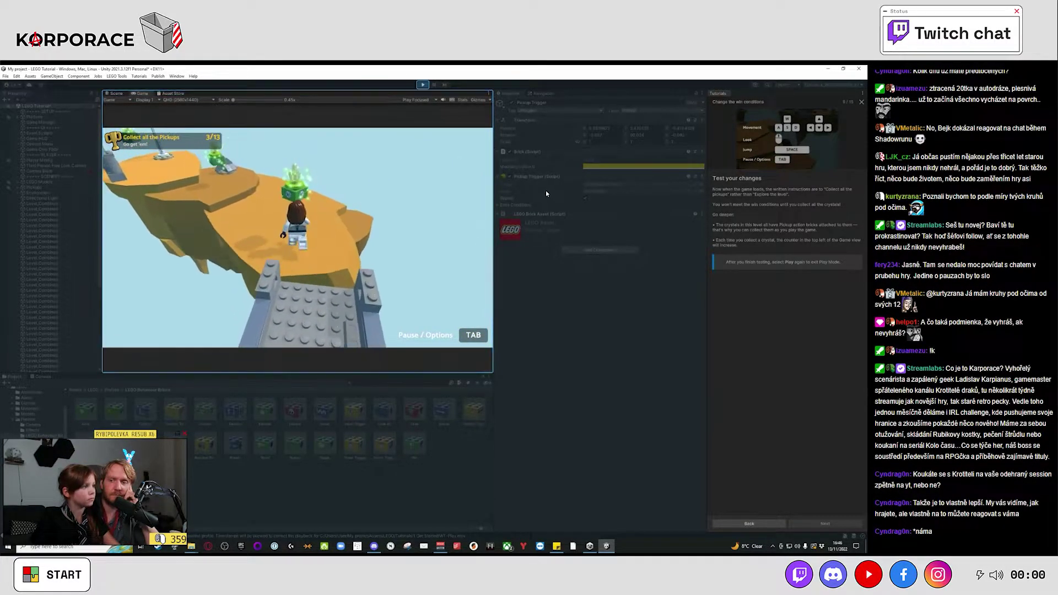
key("w")
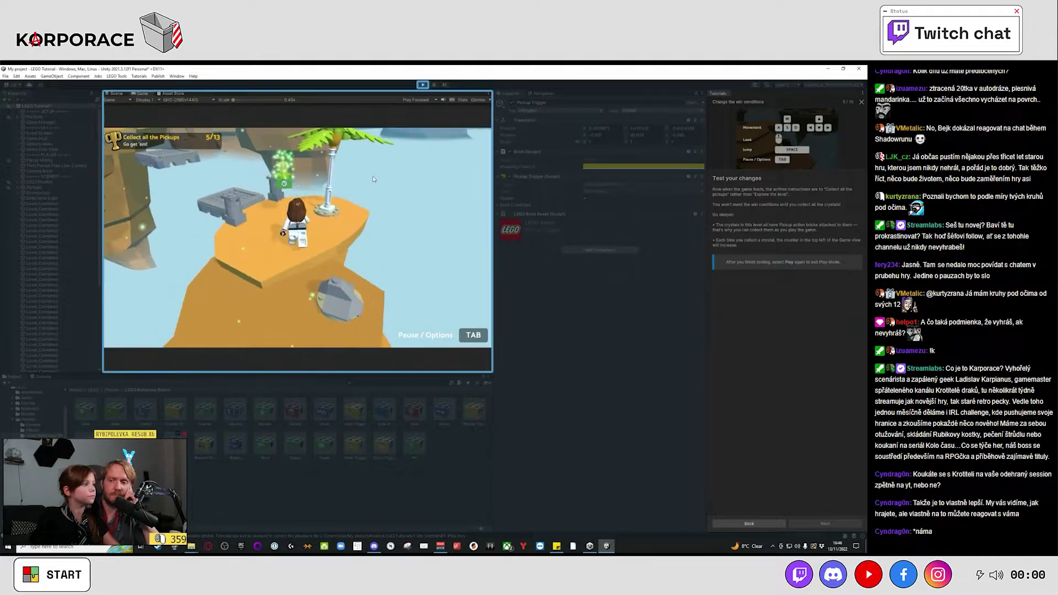
key("w")
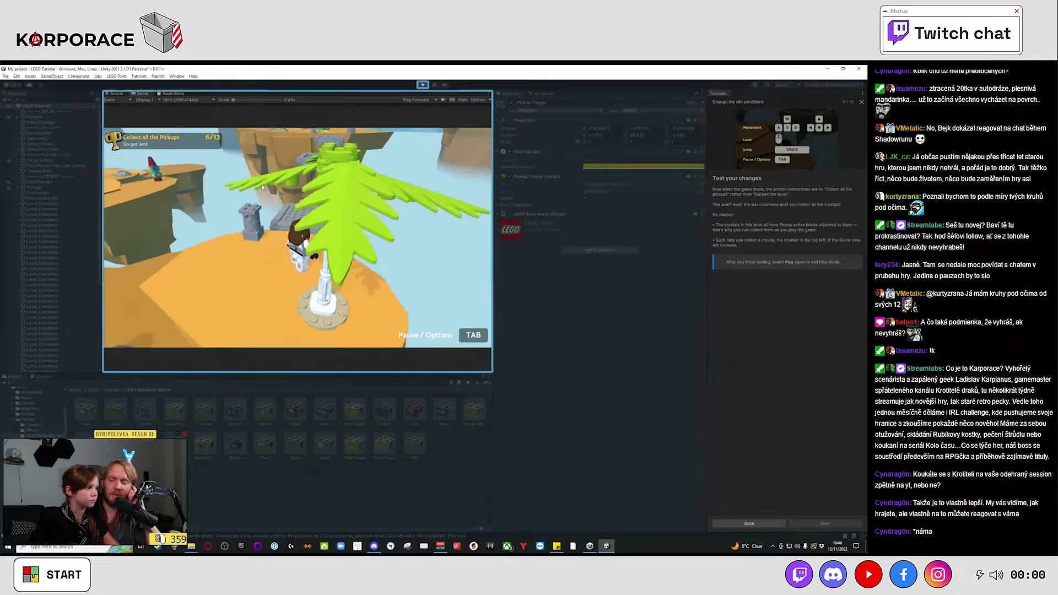
key("w")
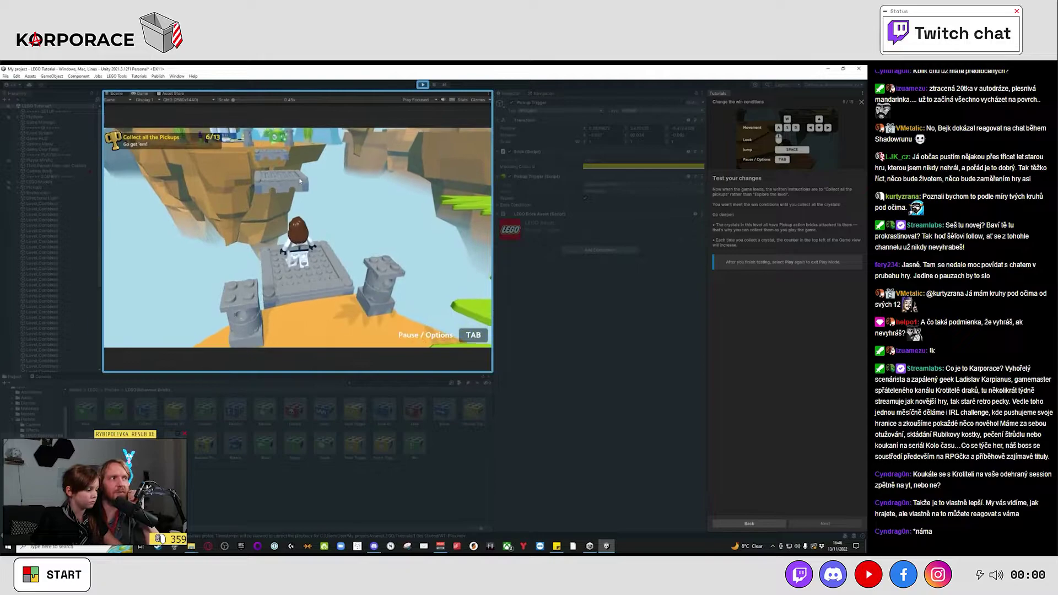
key("w")
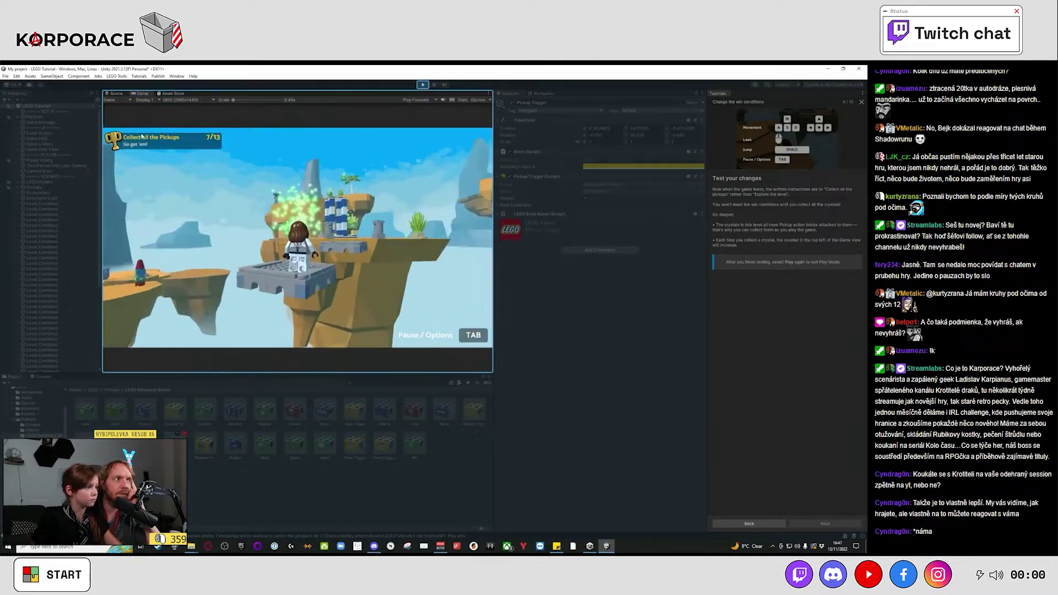
key("w")
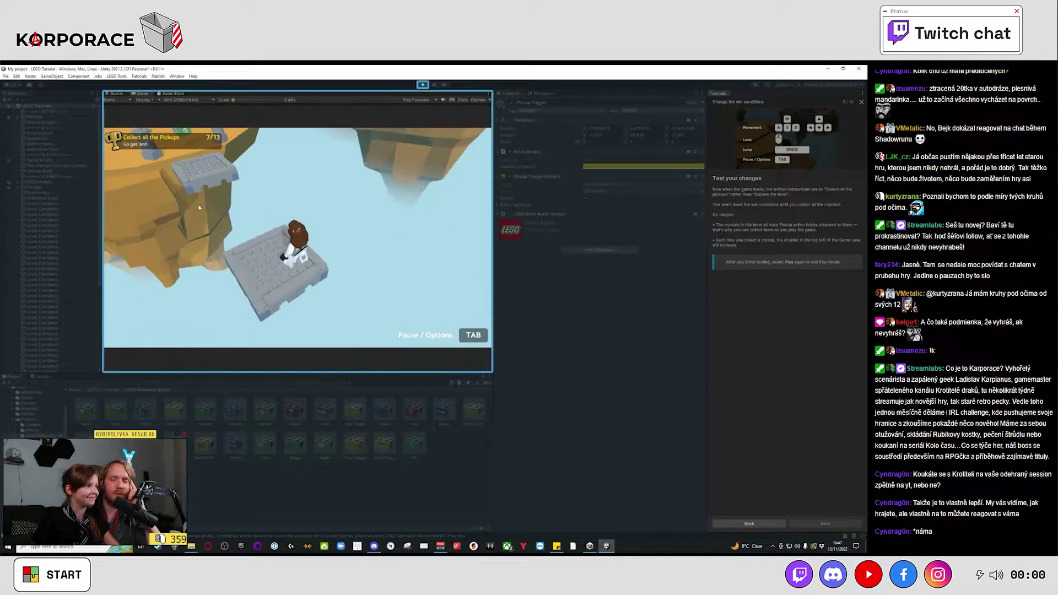
key("w")
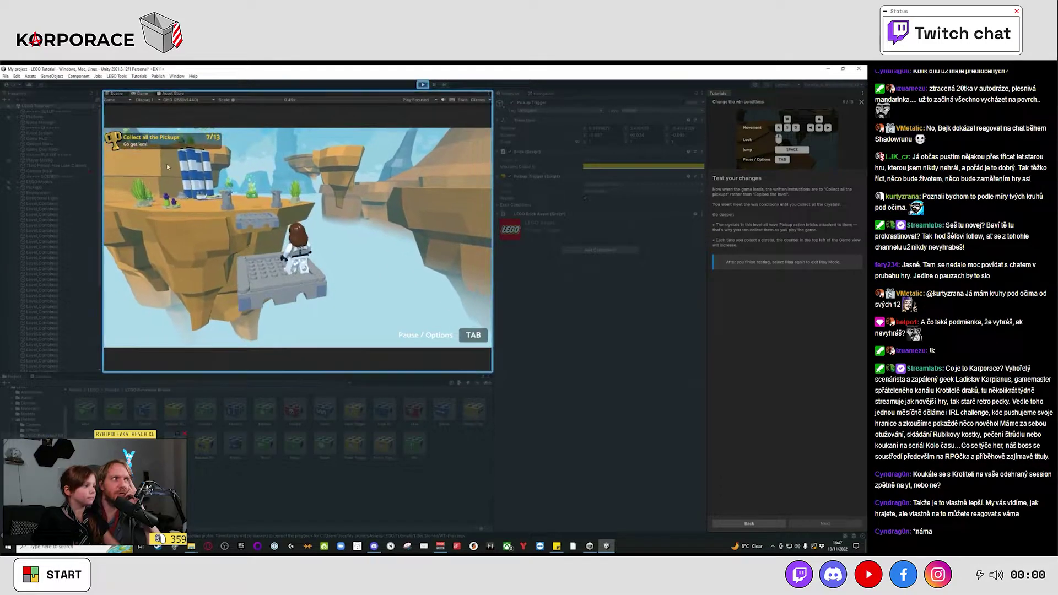
key("w")
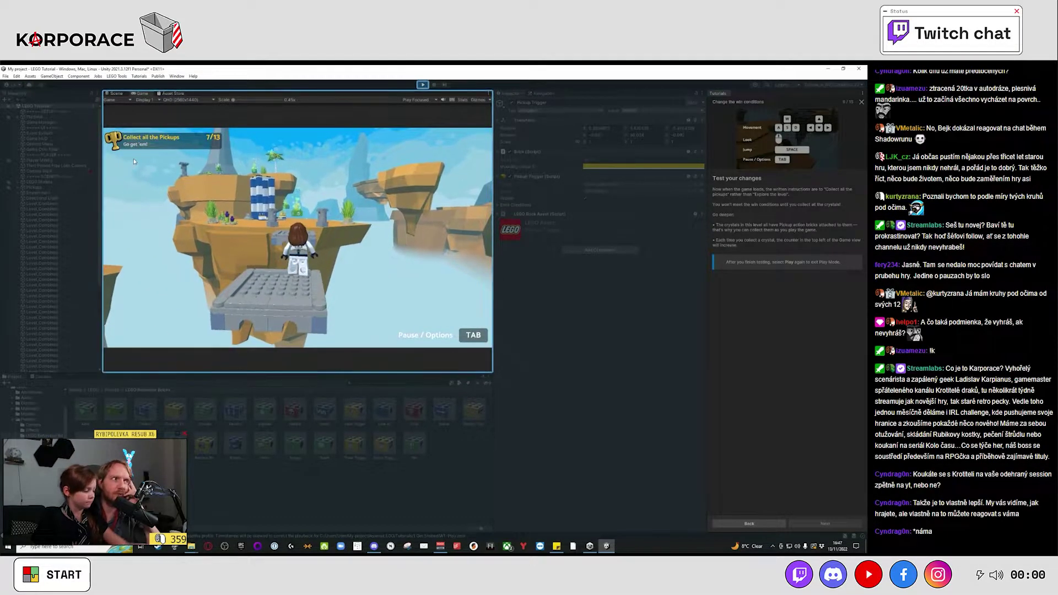
key("w")
key("w")
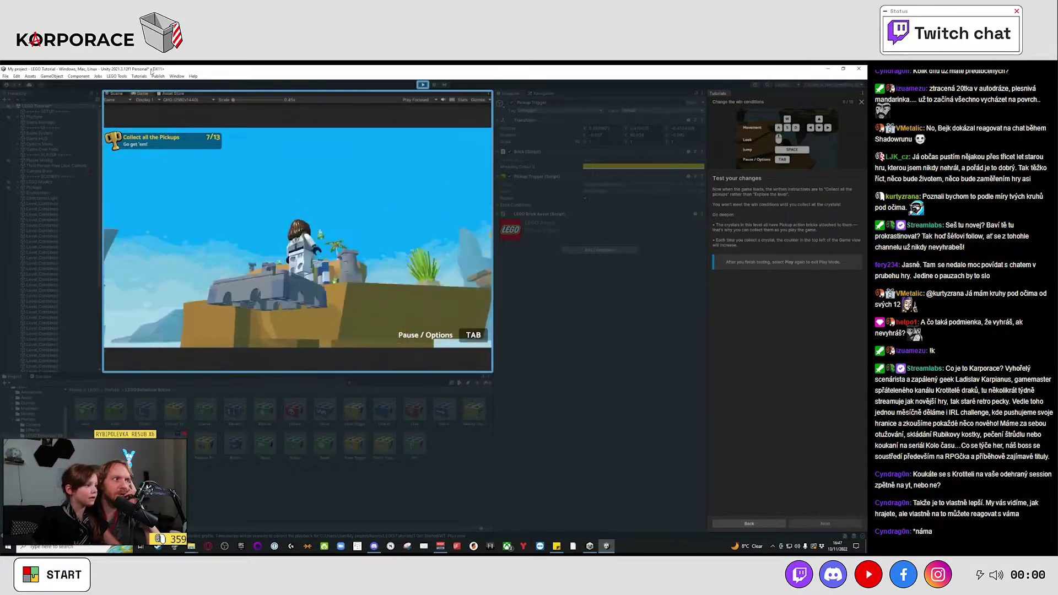
key("w")
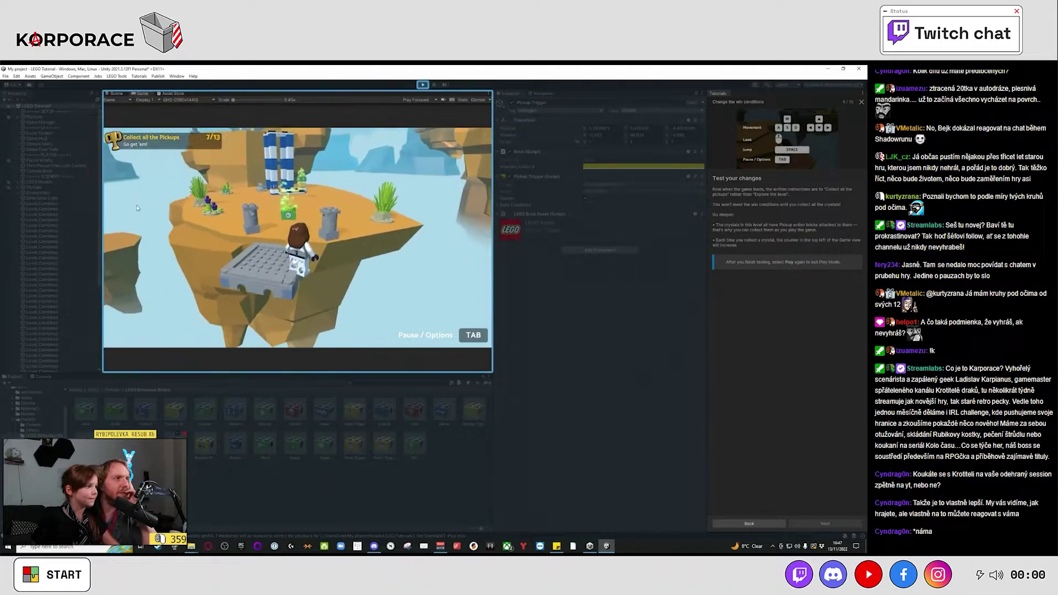
key("w")
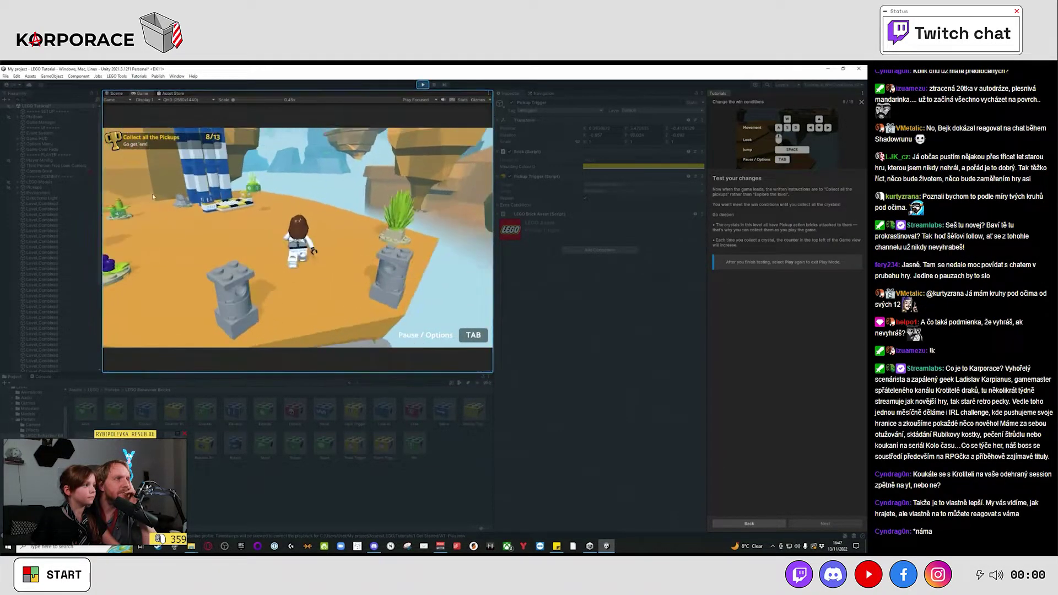
key("w")
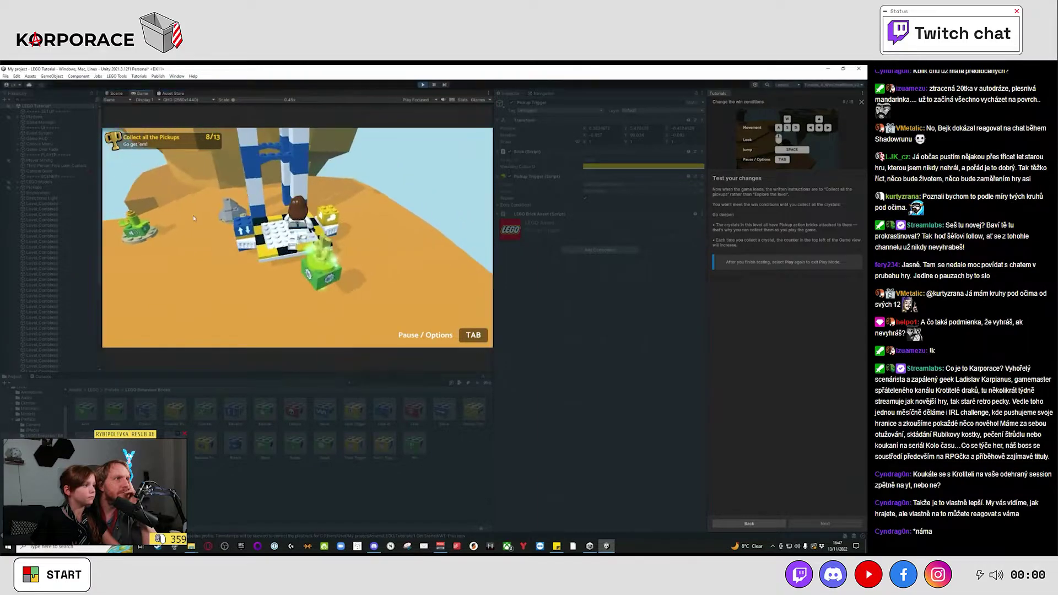
key("w")
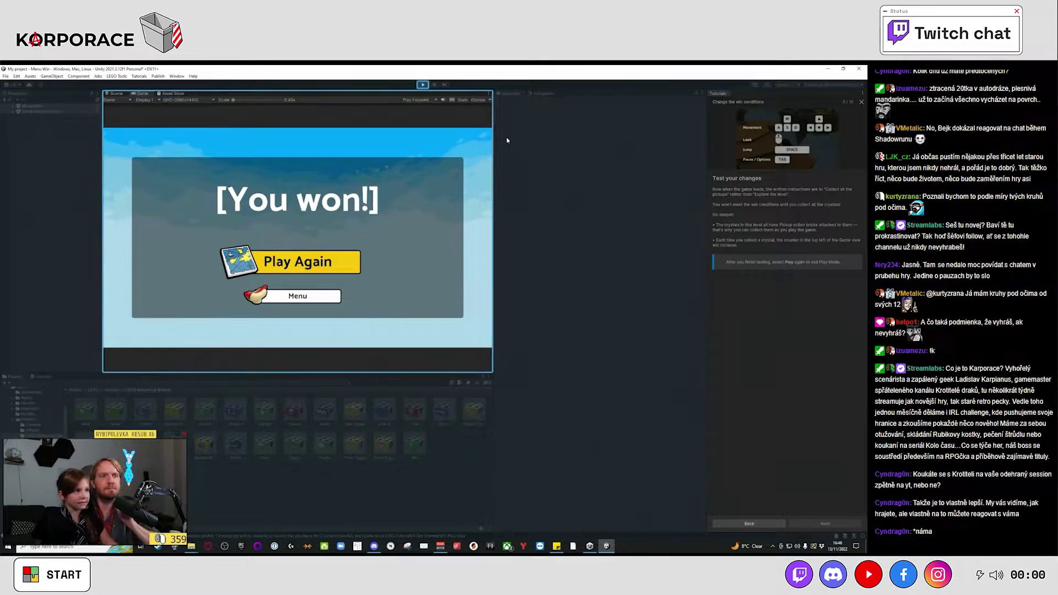
Exit Play Mode to return to editing the island scene.
left_click(423, 85)
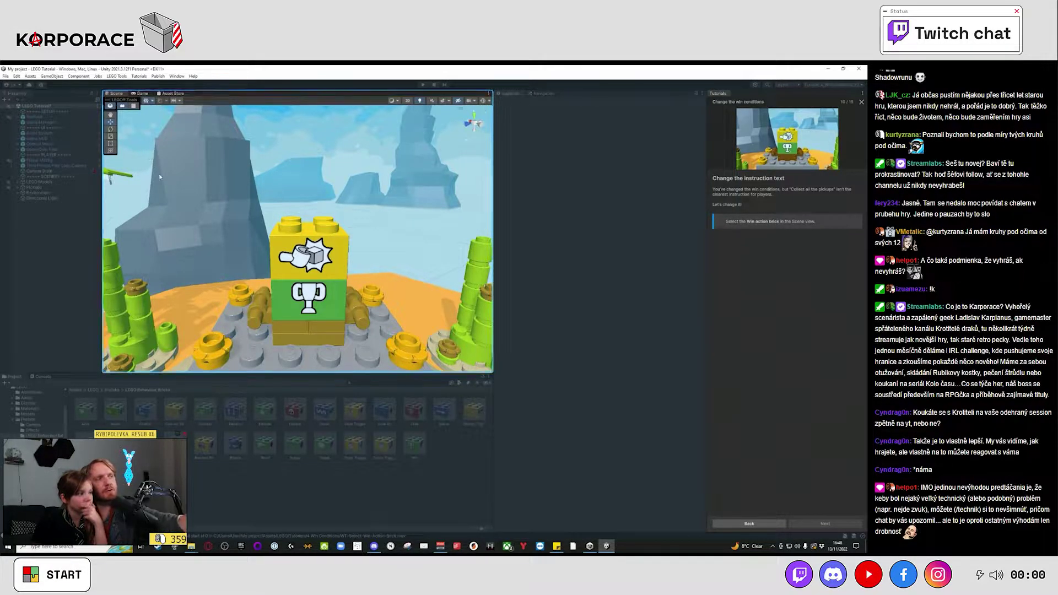
Select the Win brick and expand its Objective for Pickup Trigger to show the Title and Details.
left_click(302, 301)
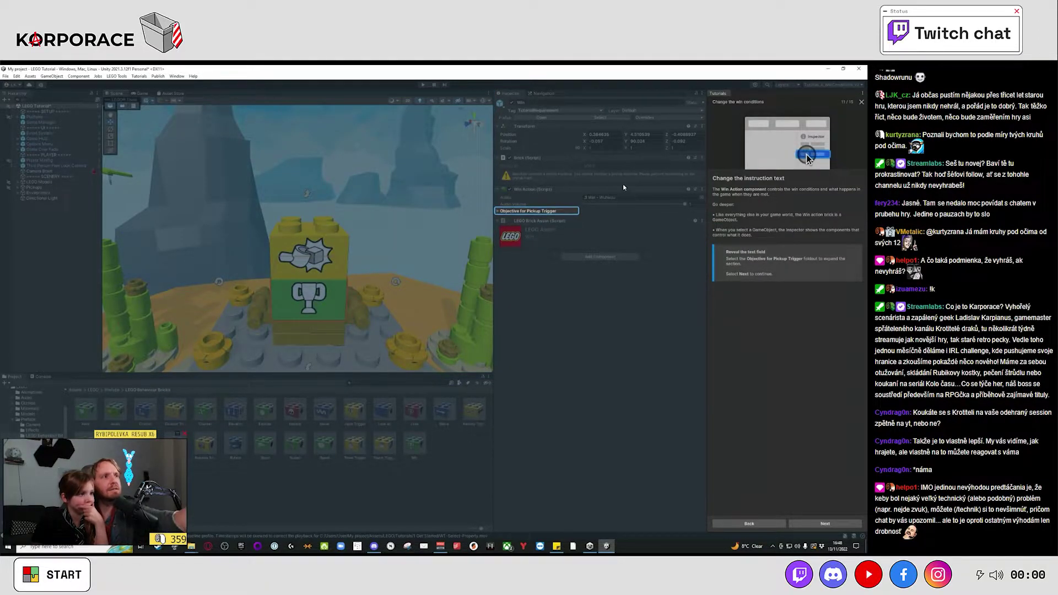
left_click(558, 210)
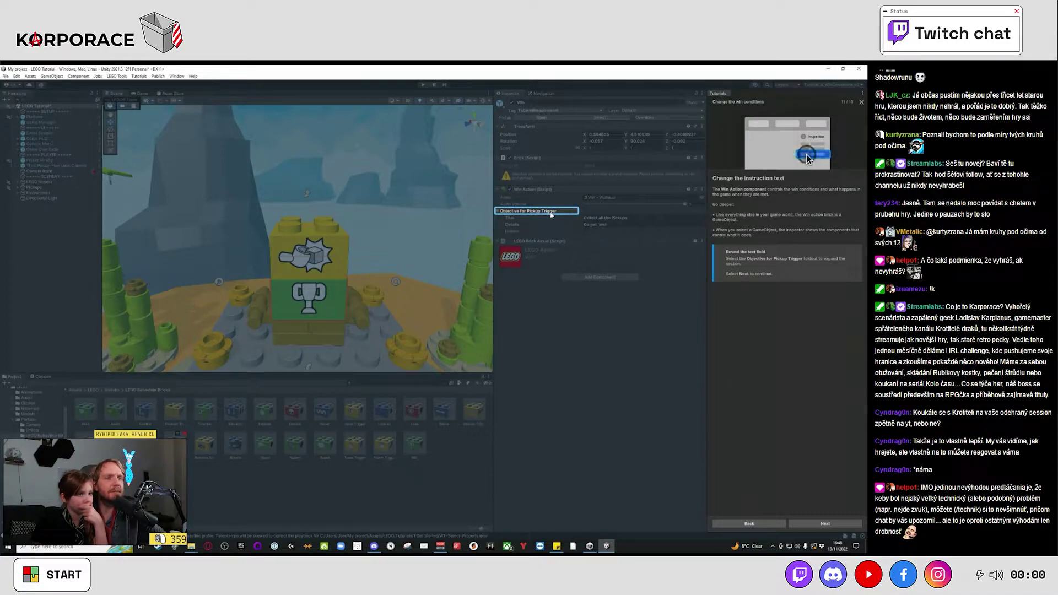
left_click(818, 522)
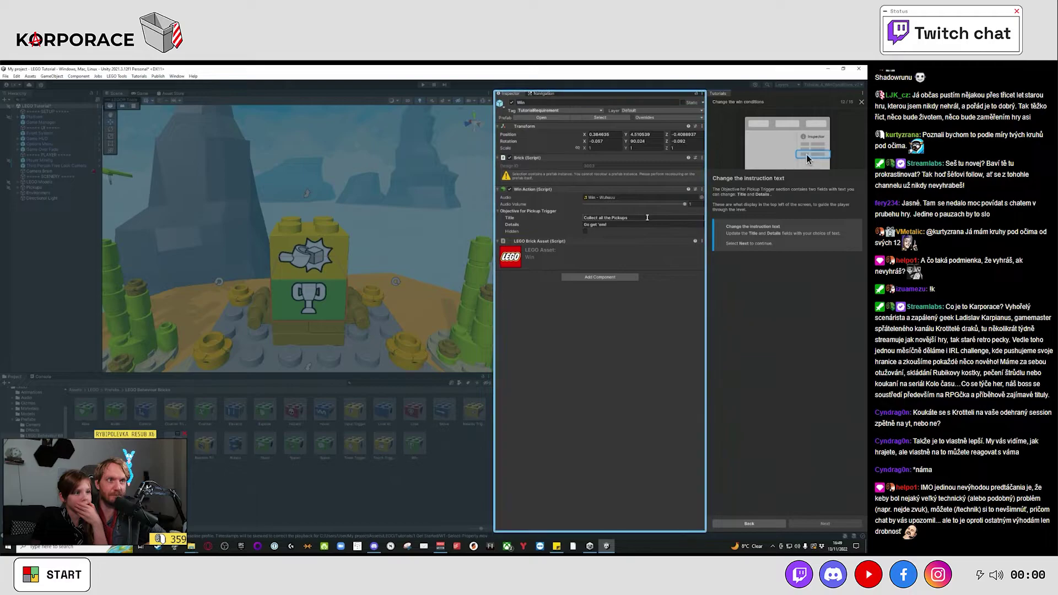
Delete 'Collect all the Pickups' from the Win objective's Title field.
left_click(647, 217)
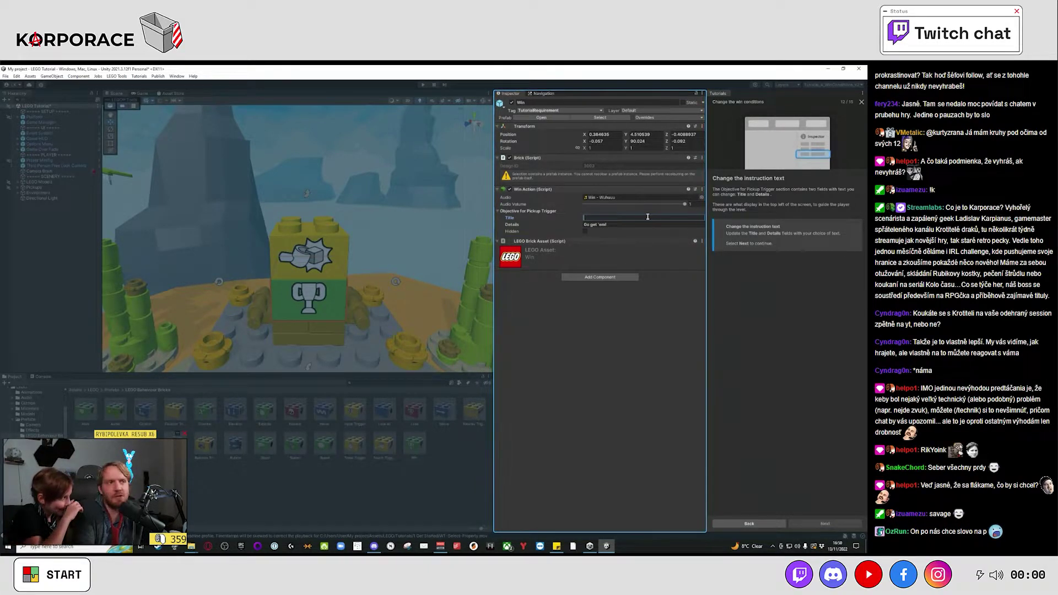
Set the Win objective Title to 'Umří a vyhraješ :-D' and Details to 'Fakt...'.
type("Umři a")
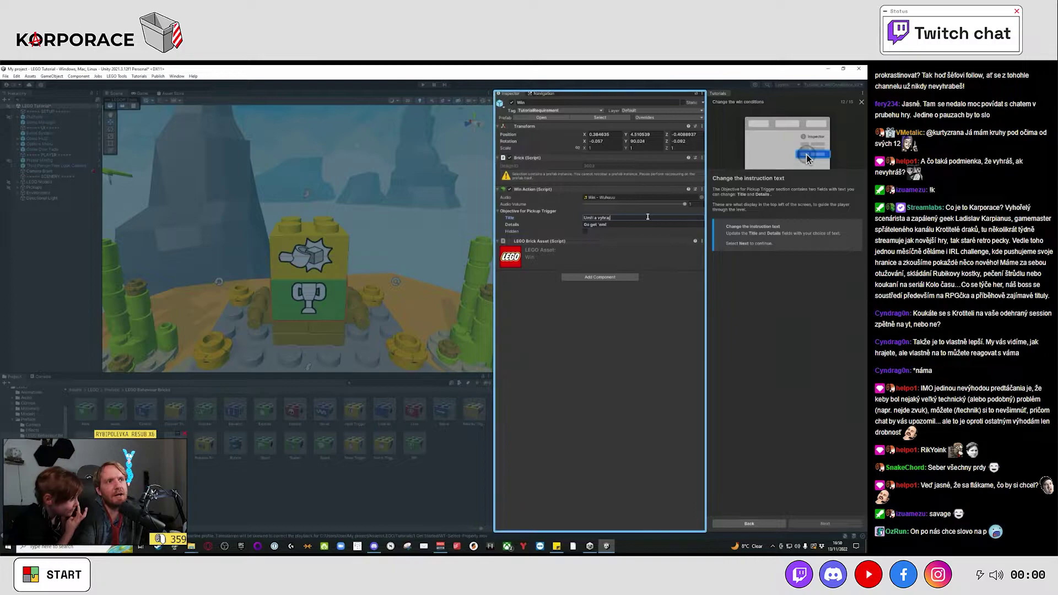
type("vyhraješ")
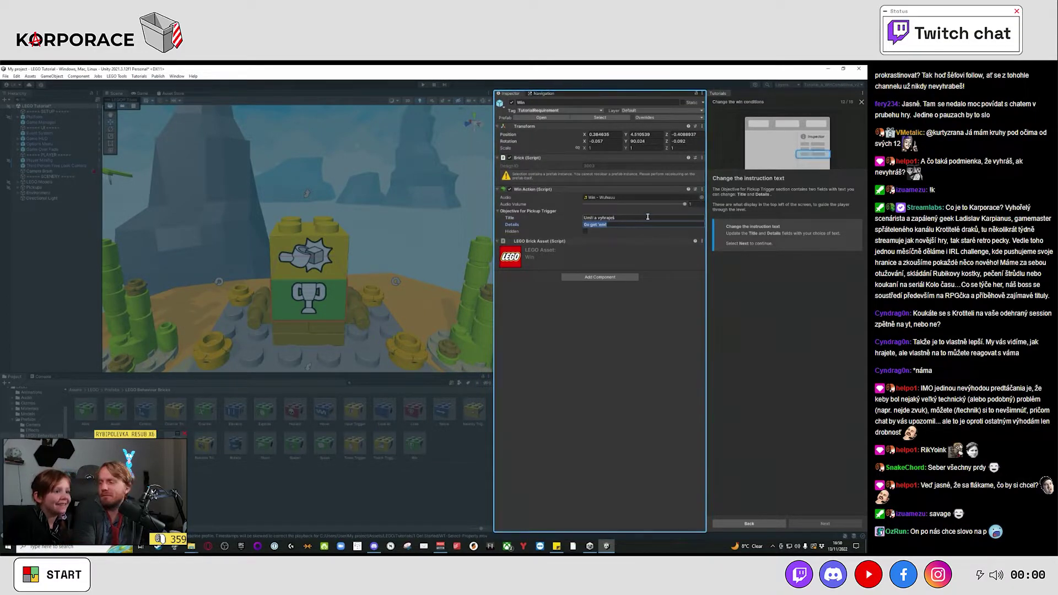
type("Fakt...")
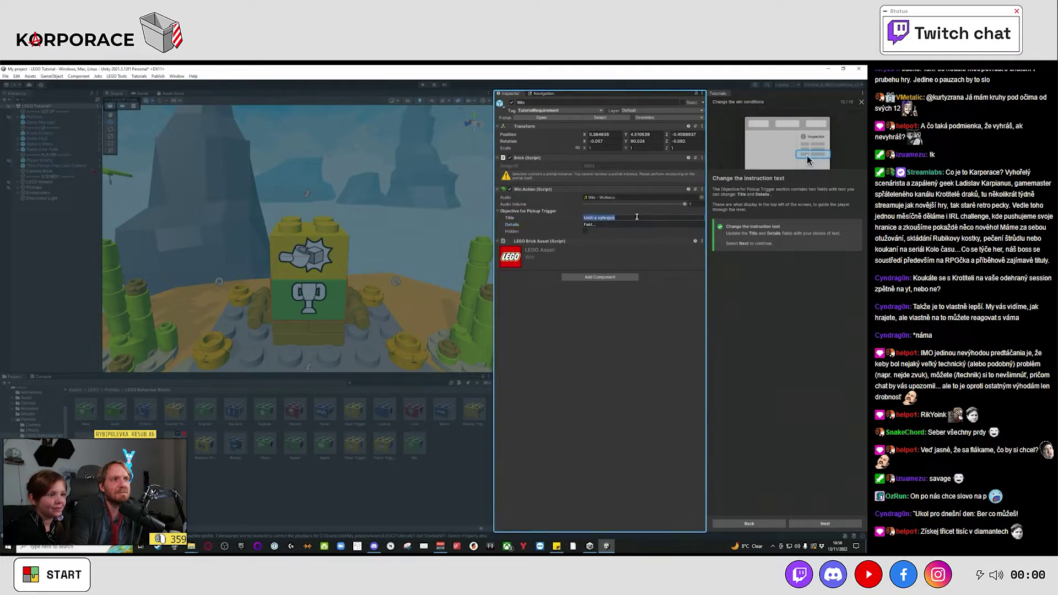
left_click(636, 216)
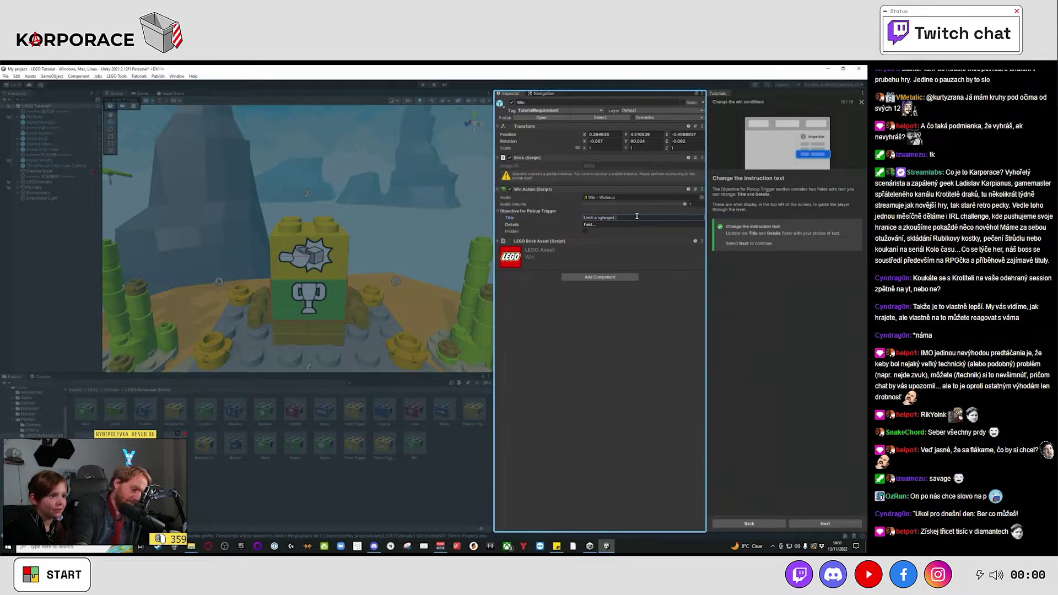
type(" :-D")
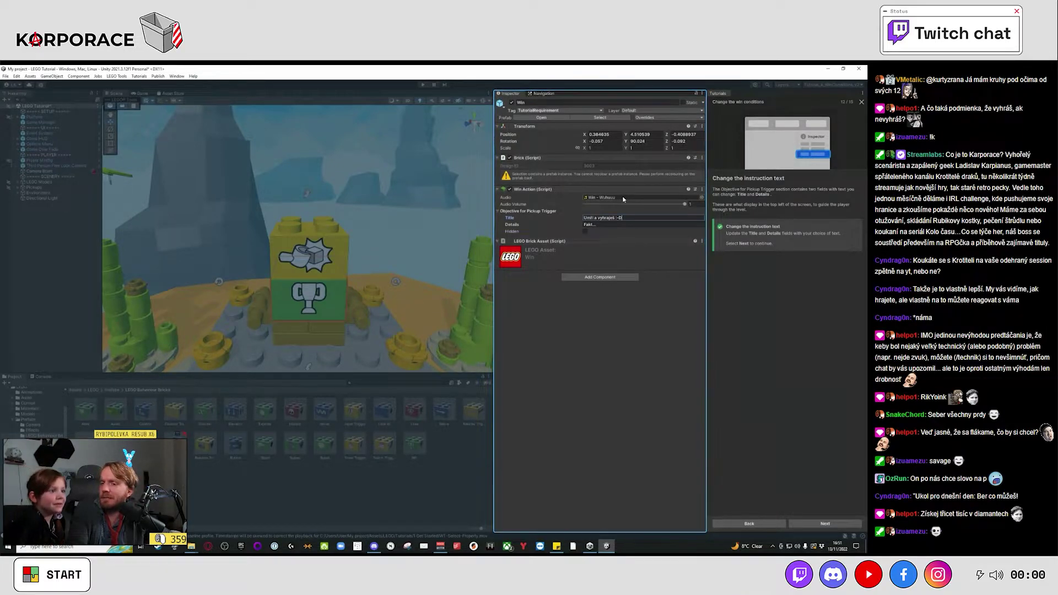
left_click(646, 198)
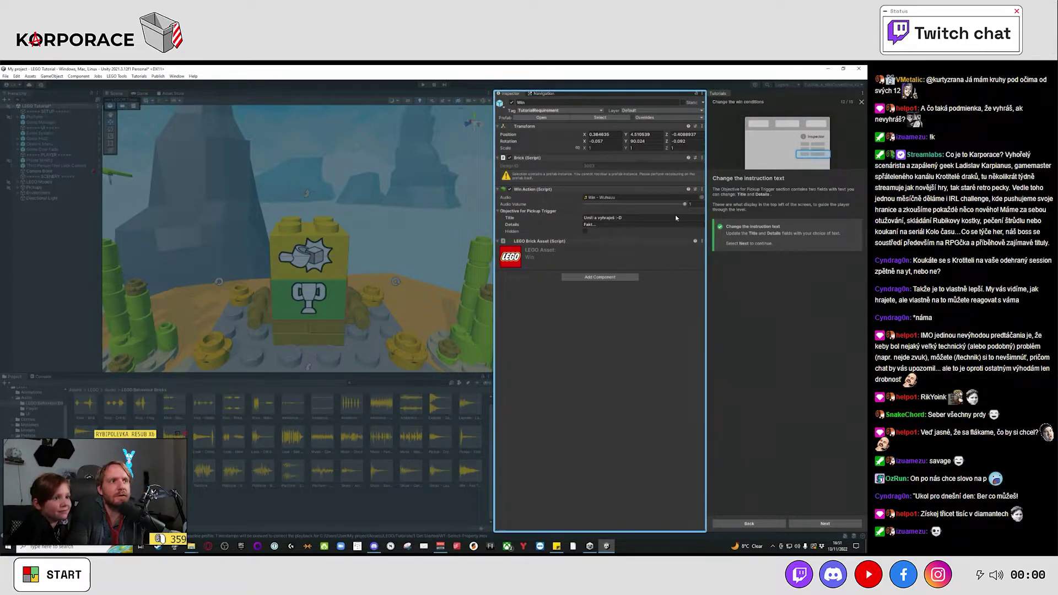
Playtest the level with the new title and walk off the island edge to lose.
left_click(833, 524)
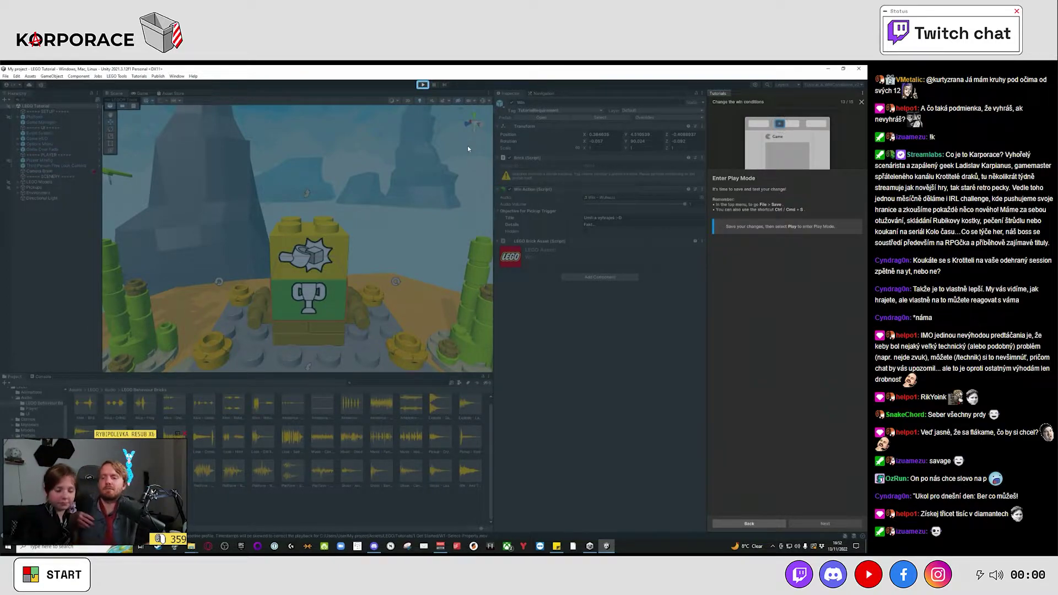
left_click(423, 85)
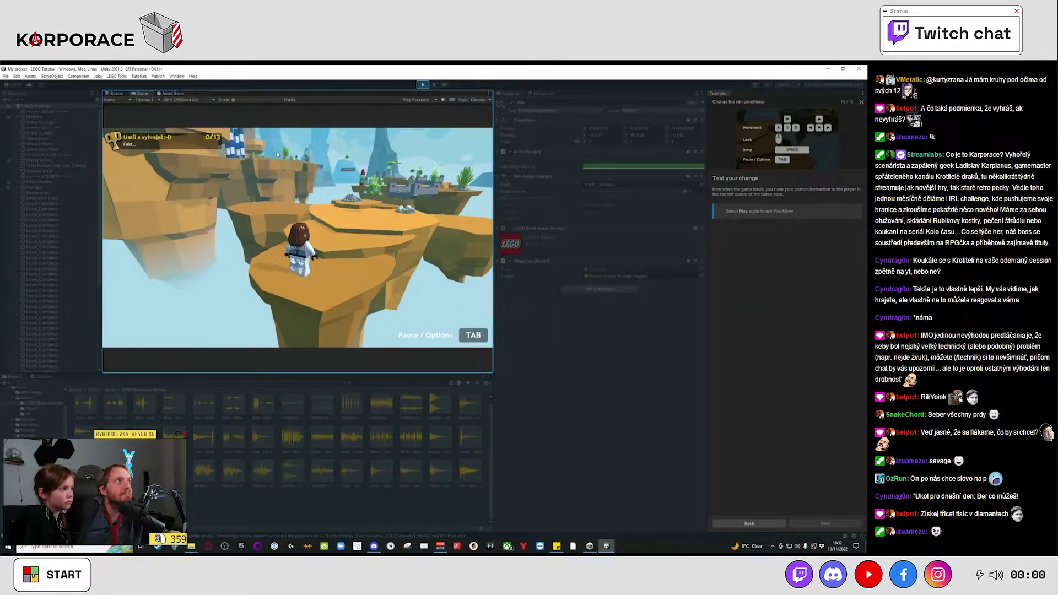
left_click_drag(322, 126, 320, 149)
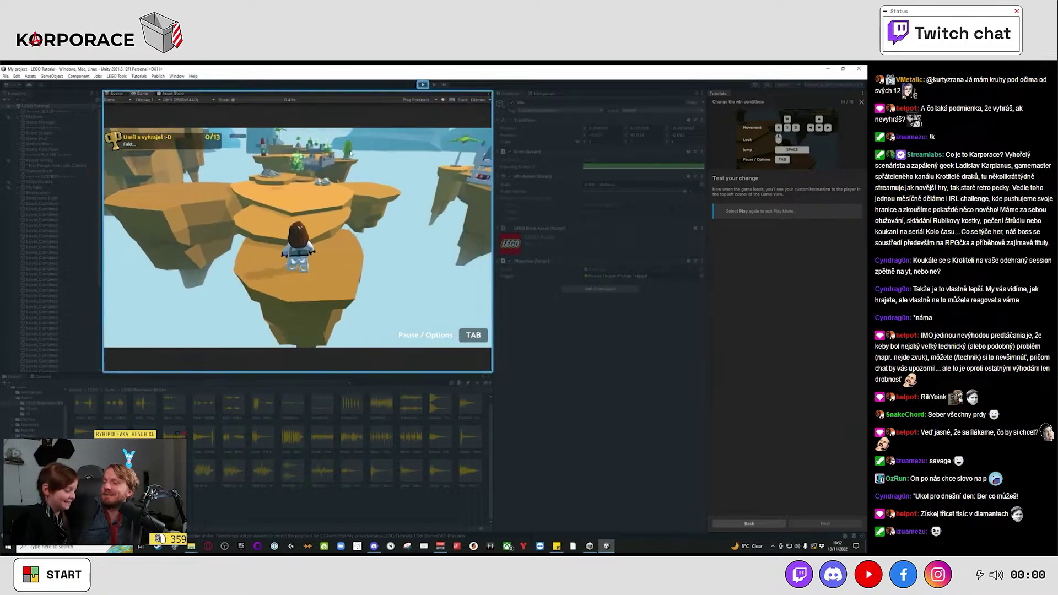
mouse_move(320, 149)
left_mouse_down()
mouse_move(323, 161)
mouse_move(420, 173)
mouse_move(443, 165)
left_mouse_up()
key("w")
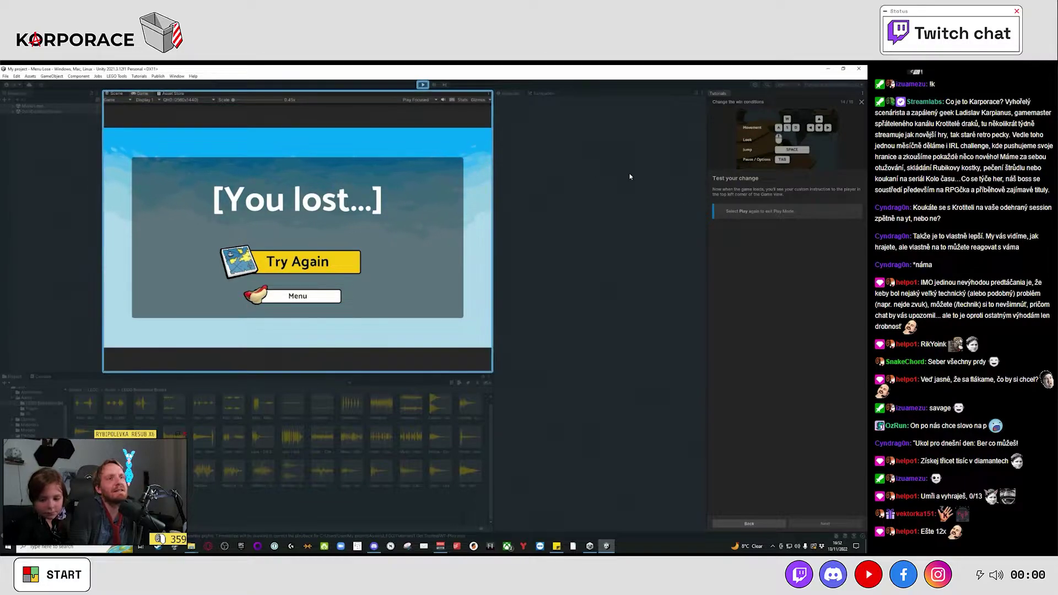
Stop the running game and launch 'Tutorial 5: Add an Enemy'.
left_click(422, 85)
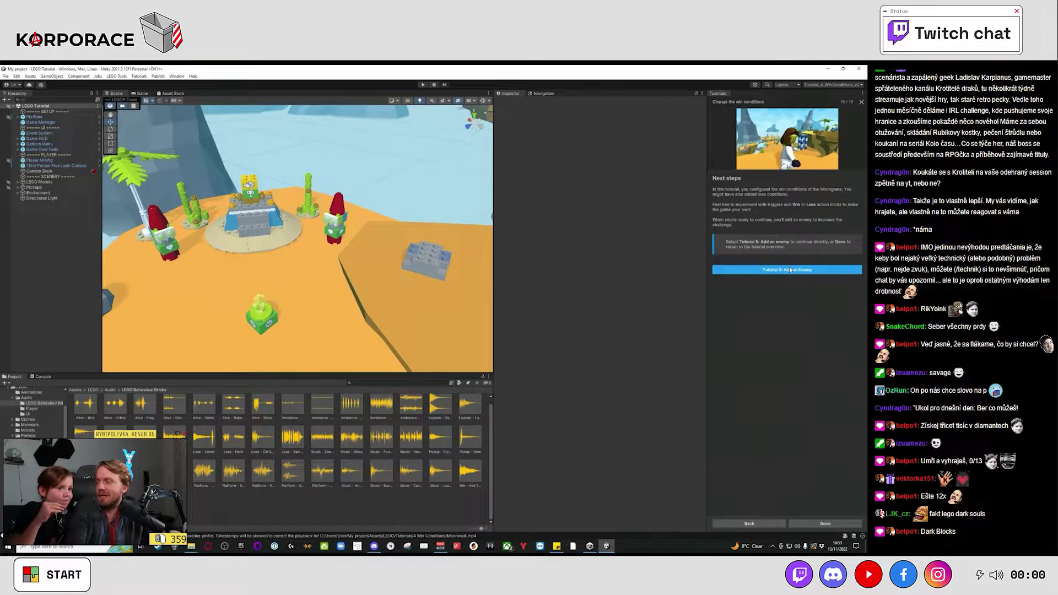
left_click(790, 269)
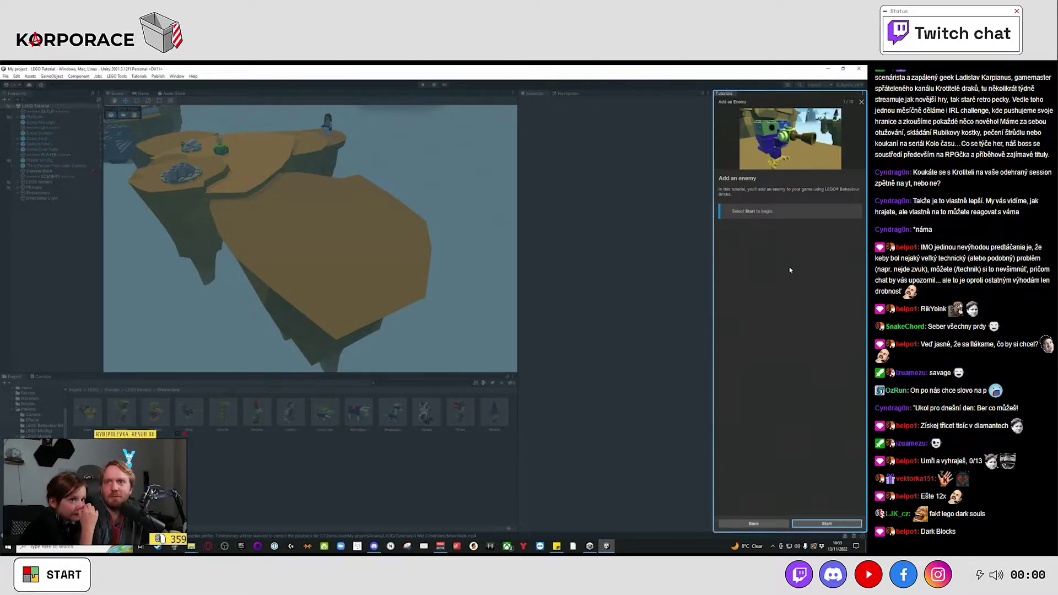
Drag the Gala bird model from LEGO Models > Characters onto the large lower island.
left_click(818, 525)
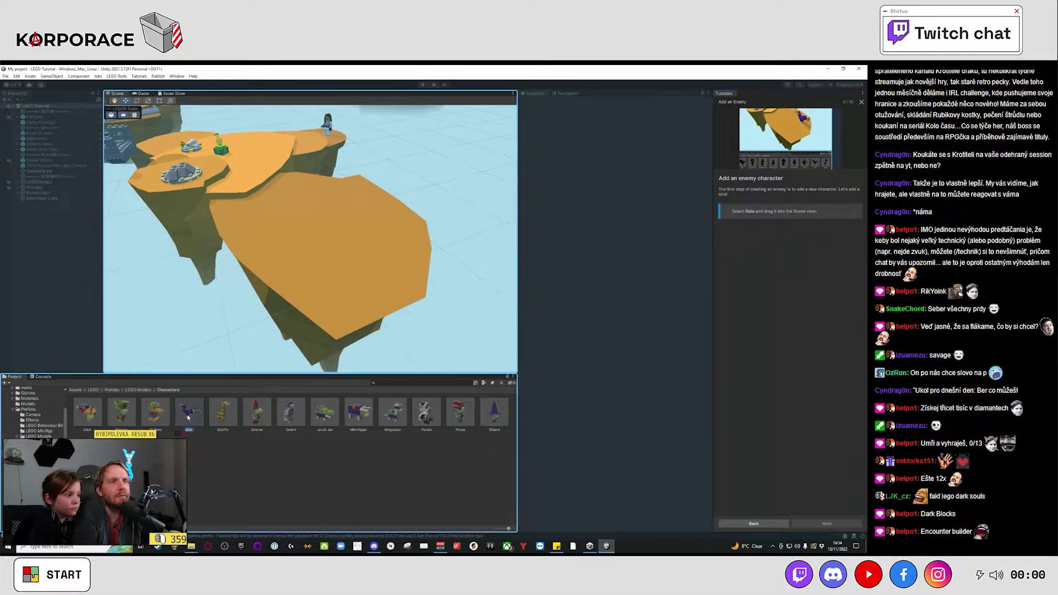
left_click_drag(188, 417, 326, 246)
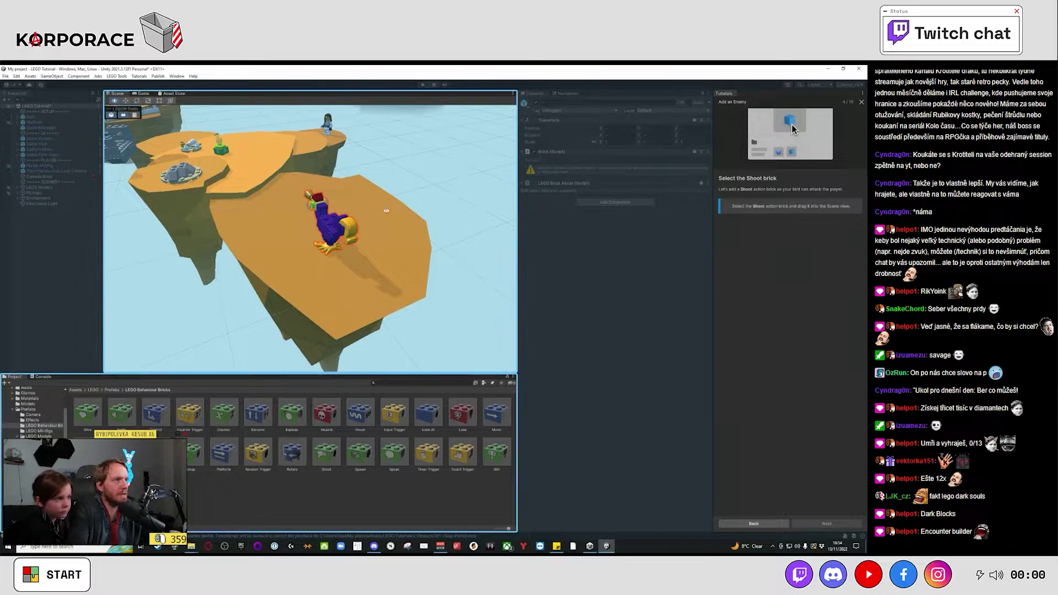
Drop a Shoot brick from LEGO Behaviour Bricks onto the Gala bird's back.
right_click_drag(319, 313, 482, 254)
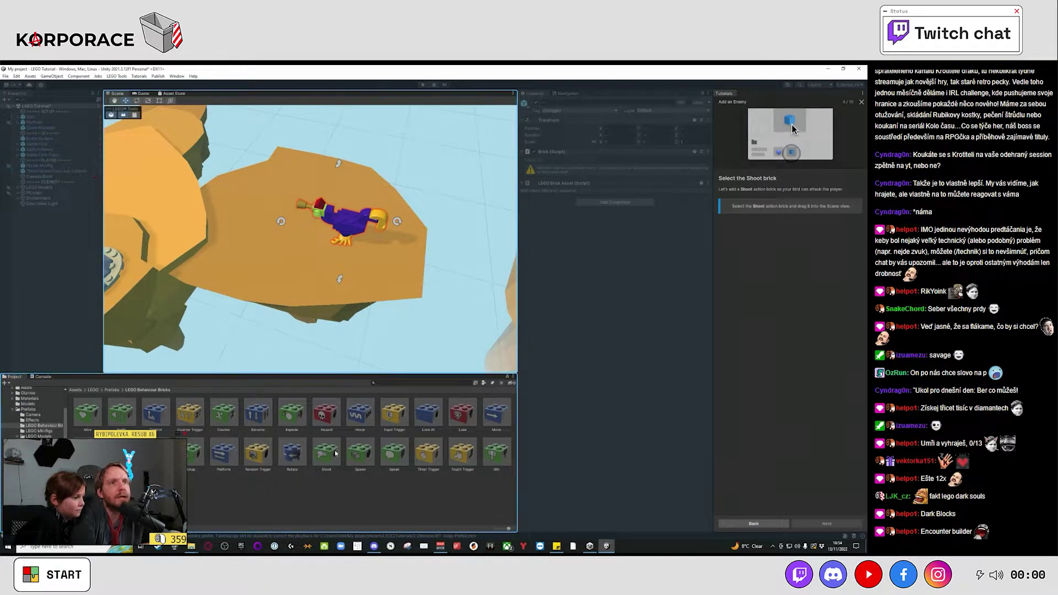
left_click_drag(327, 453, 330, 219)
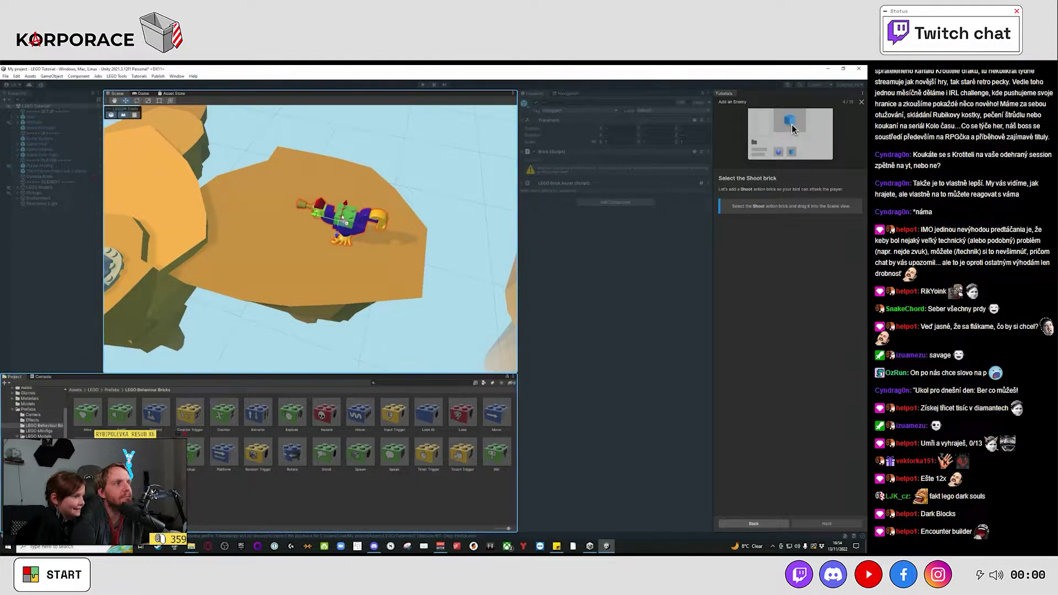
left_click_drag(331, 219, 342, 218)
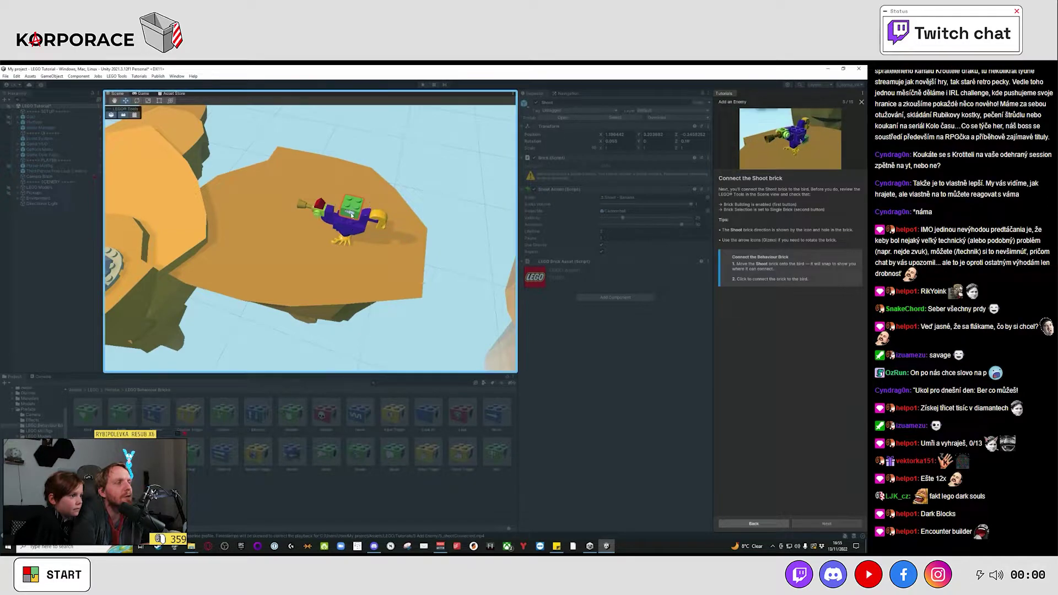
Reposition the Shoot brick on the bird until it snaps on and the connect task completes.
left_click_drag(353, 210, 351, 218)
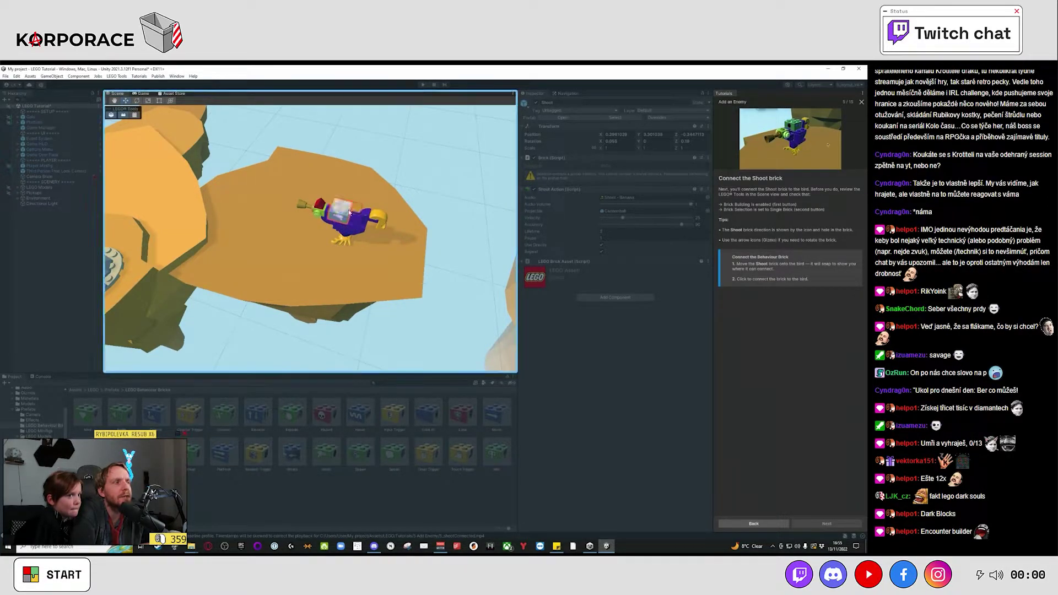
mouse_move(350, 212)
left_mouse_down()
mouse_move(340, 183)
mouse_move(353, 214)
left_mouse_up()
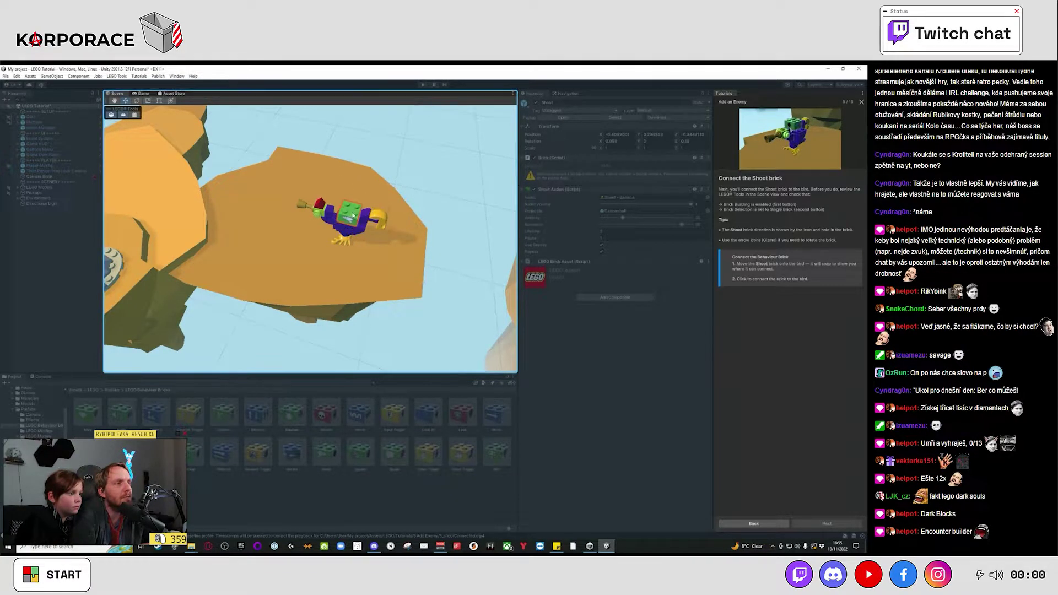
left_click(356, 215)
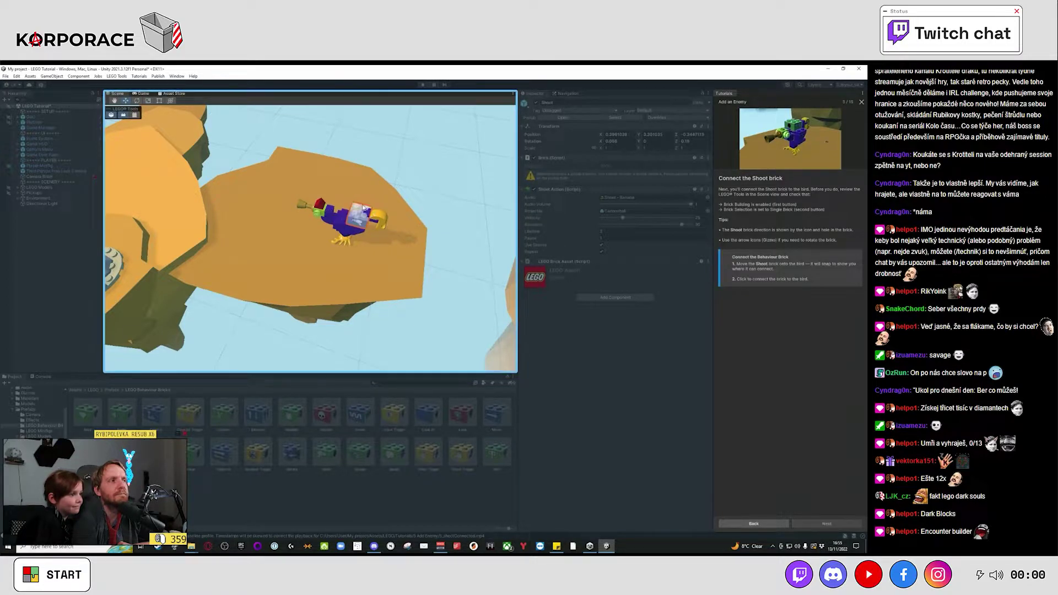
left_click_drag(349, 206, 375, 219)
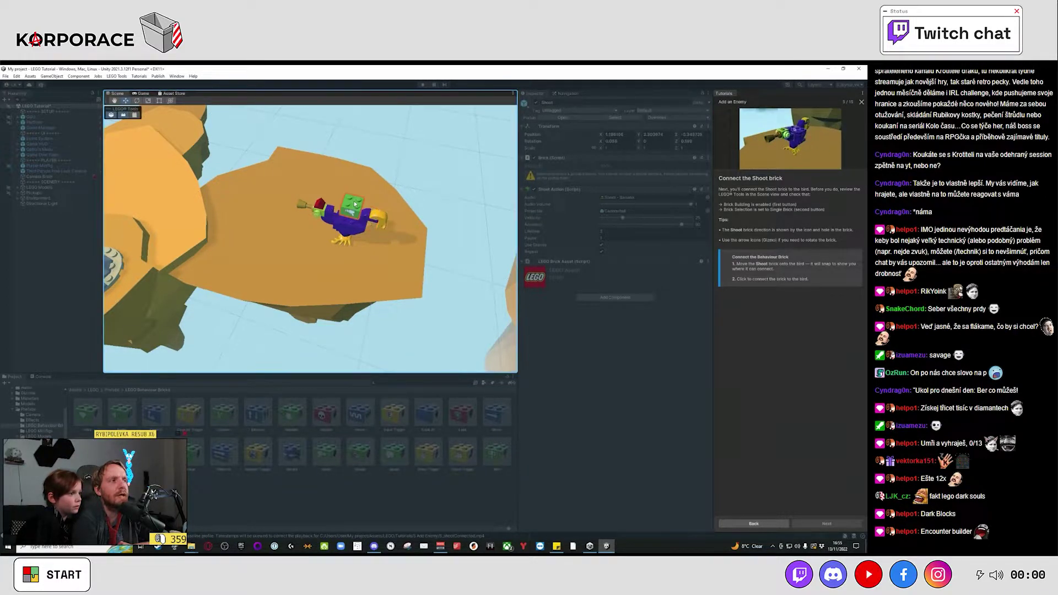
left_click(349, 209)
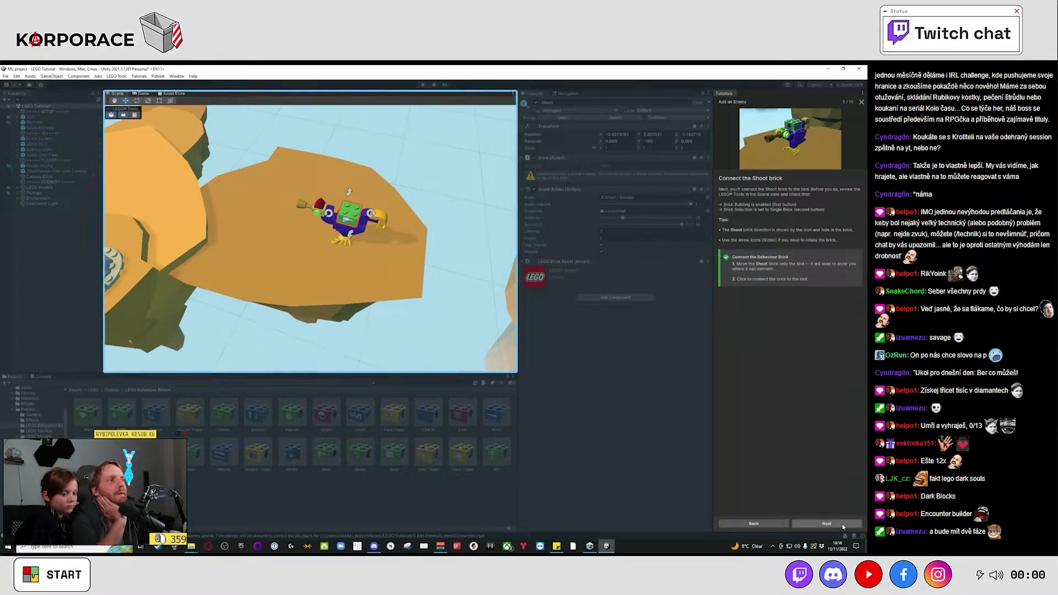
Play the game against the shooting Gala bird until the You lost screen appears.
left_click(827, 523)
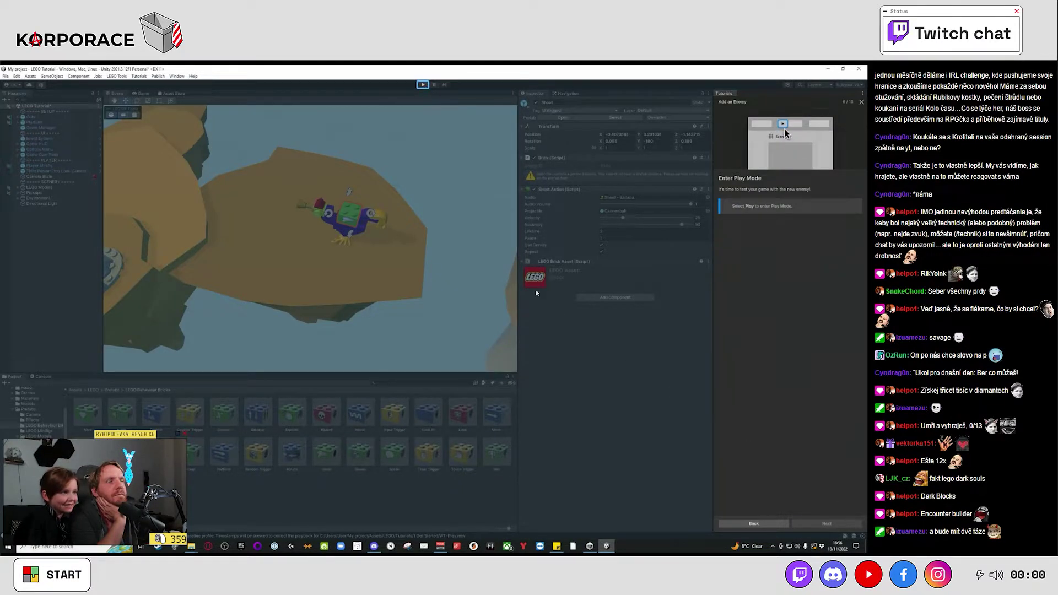
left_click(422, 85)
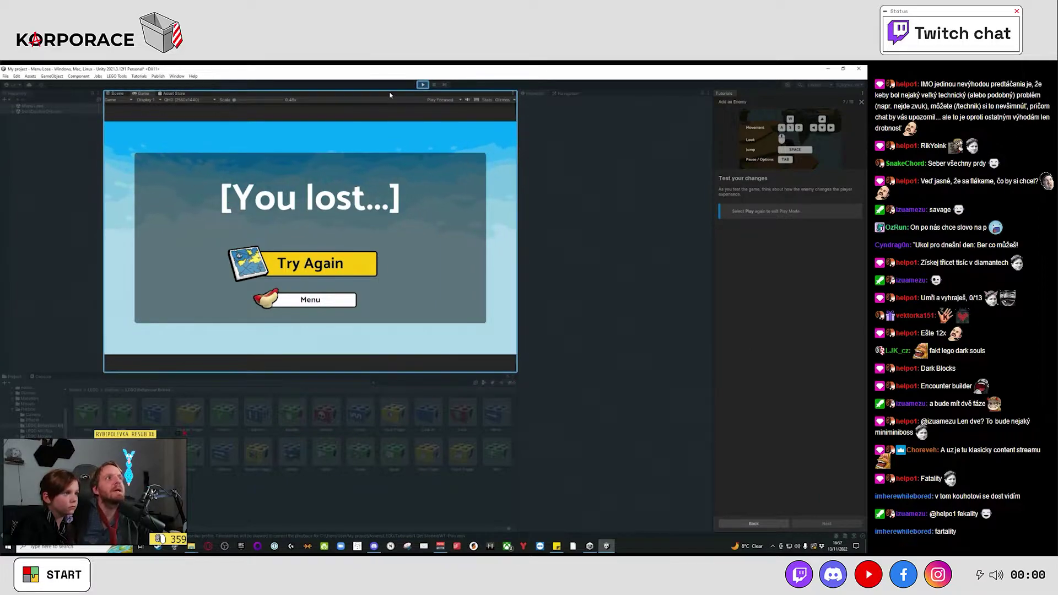
Exit Play mode to return to editing the island with the Shoot-equipped bird.
left_click(423, 85)
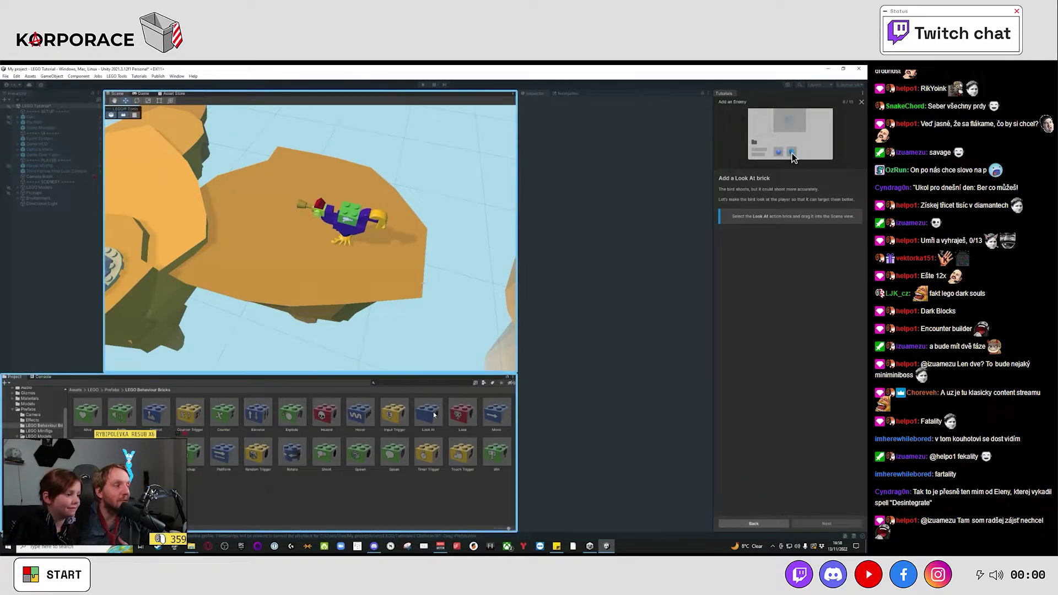
Place a Look At brick on the Gala bird's head and advance the tutorial.
left_click_drag(434, 414, 399, 166)
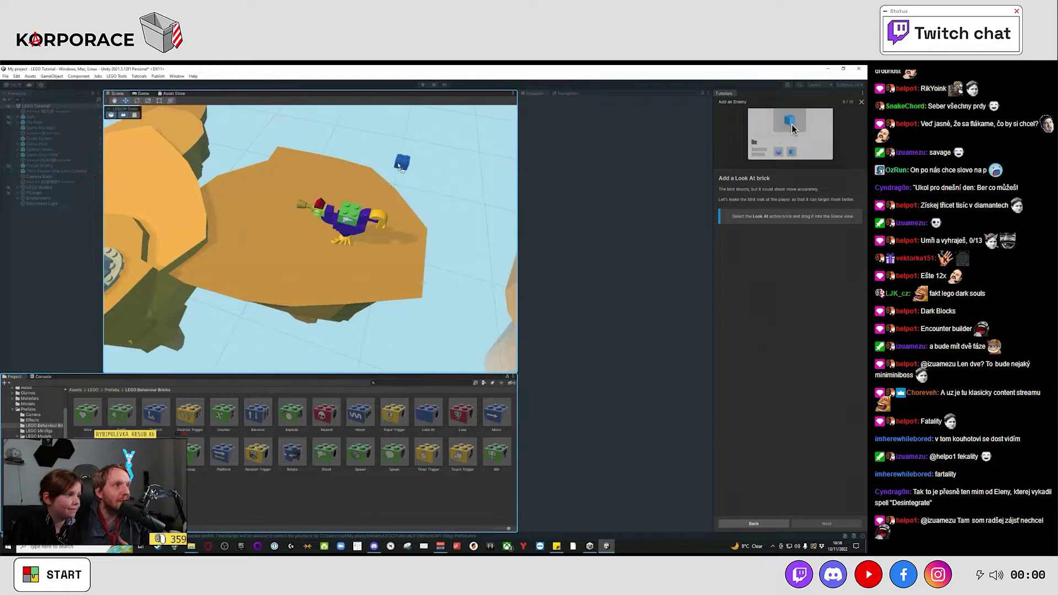
left_click_drag(399, 165, 348, 210)
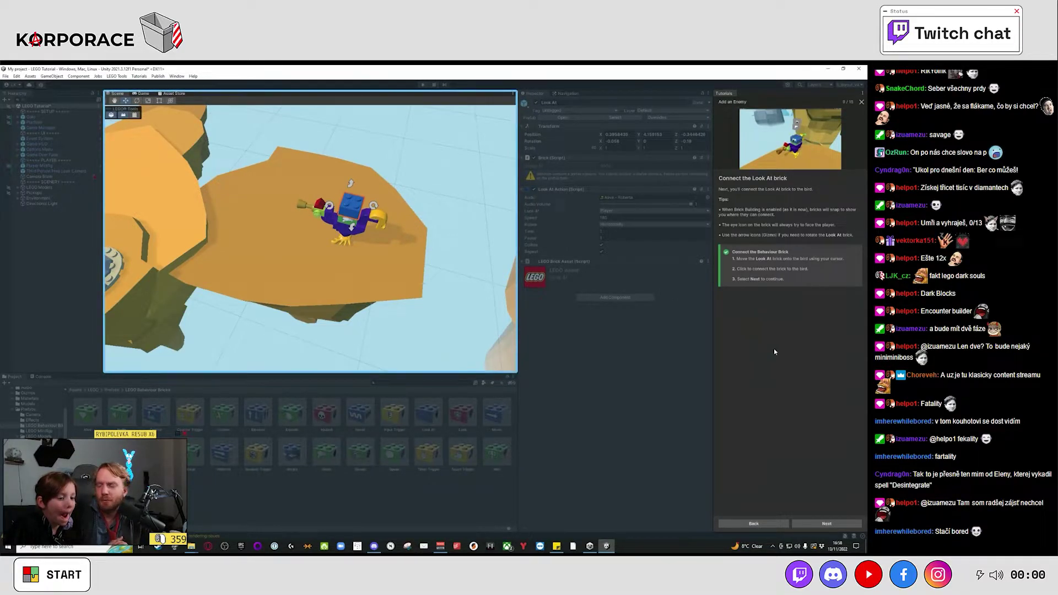
left_click(823, 524)
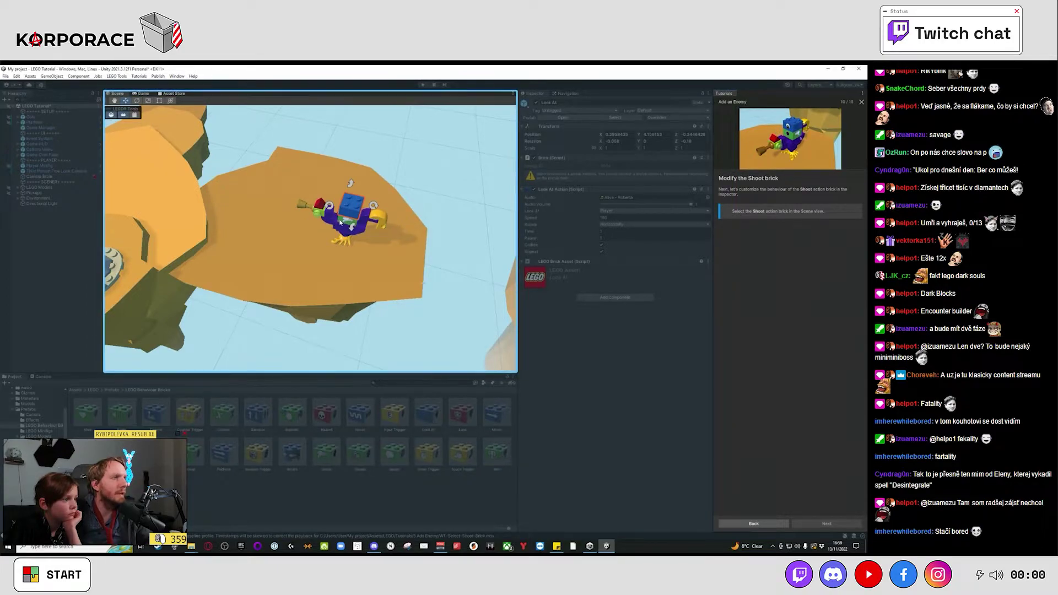
Select the bird's Shoot brick so its Shoot Action settings show in the Inspector.
left_click(340, 222)
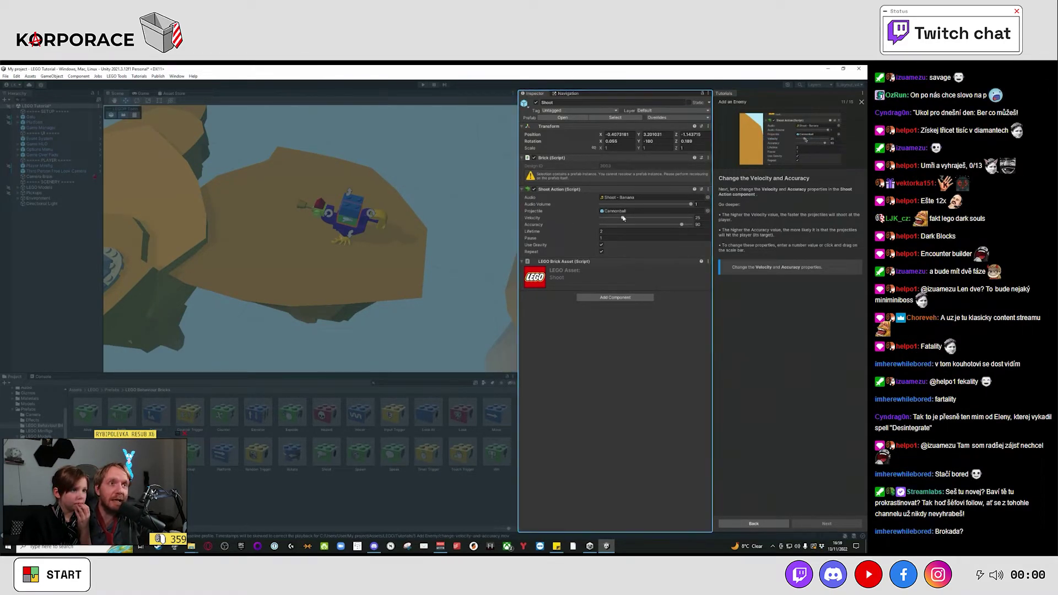
Set the Shoot brick's Velocity to 100 and Accuracy to maximum, then advance the tutorial.
mouse_move(657, 218)
left_mouse_down()
mouse_move(586, 232)
mouse_move(631, 231)
left_mouse_up()
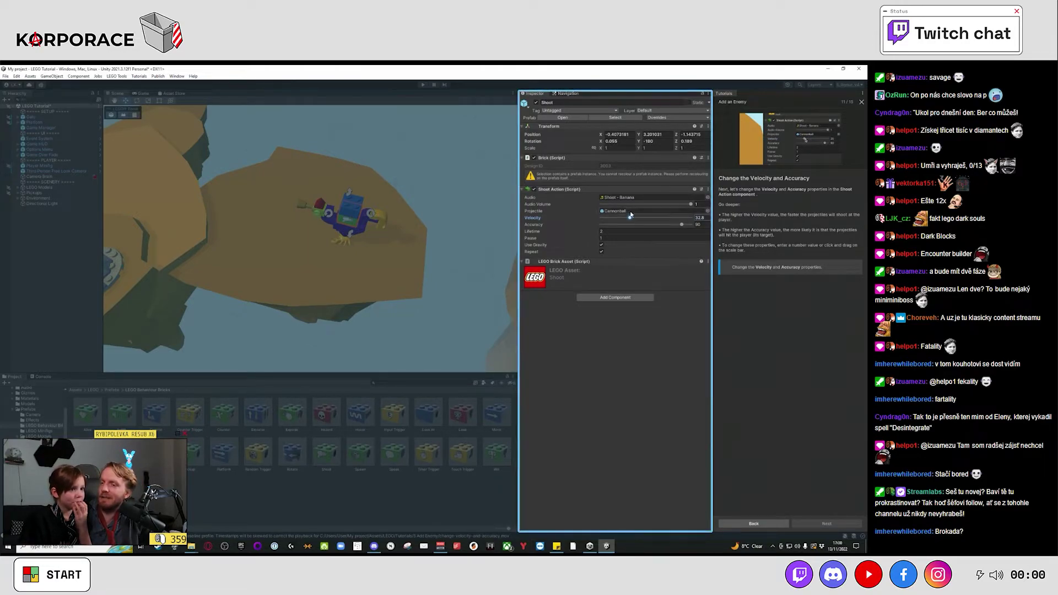
left_click_drag(630, 218, 698, 239)
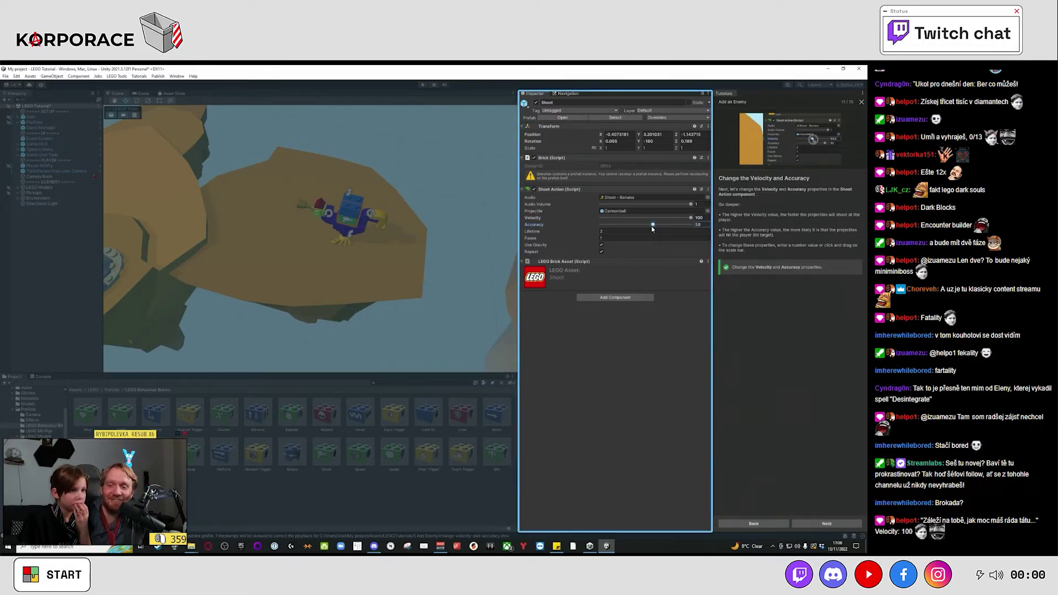
left_click_drag(651, 226, 717, 248)
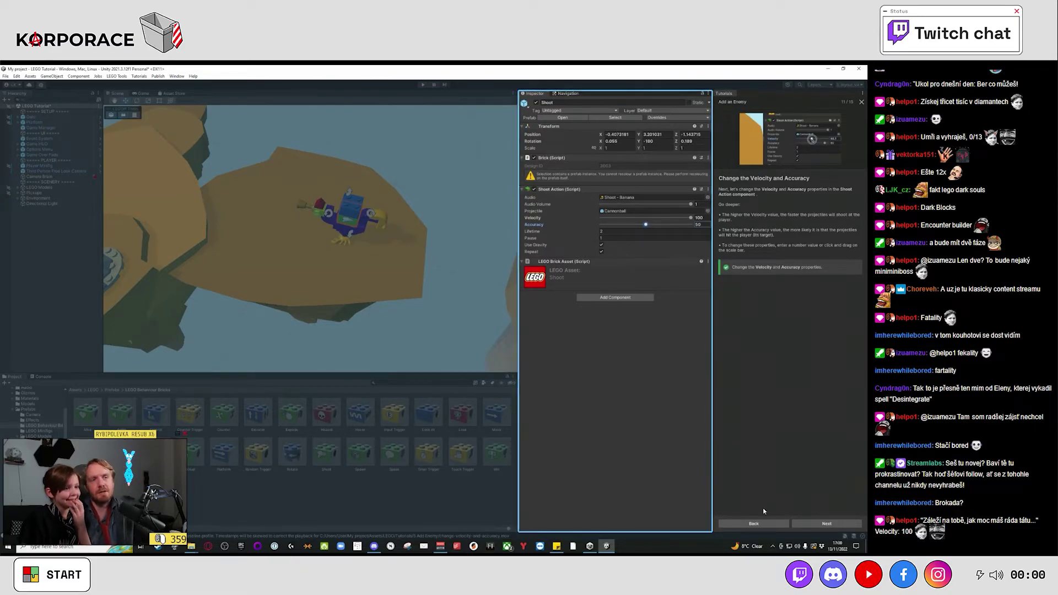
left_click(819, 524)
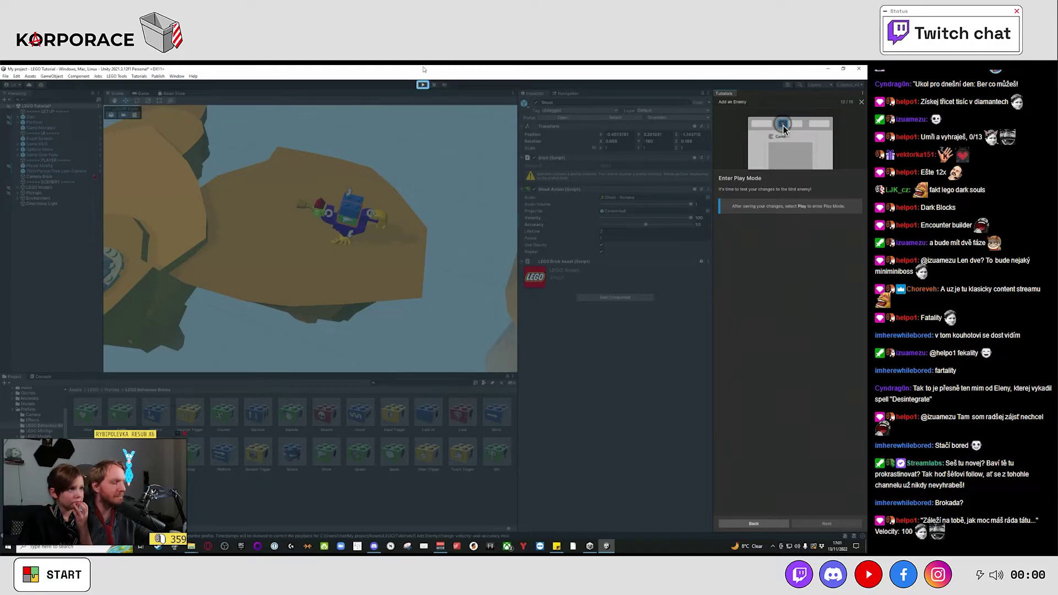
Start Play mode and walk the character past the castle toward the parrot, collecting a brick.
left_click(423, 85)
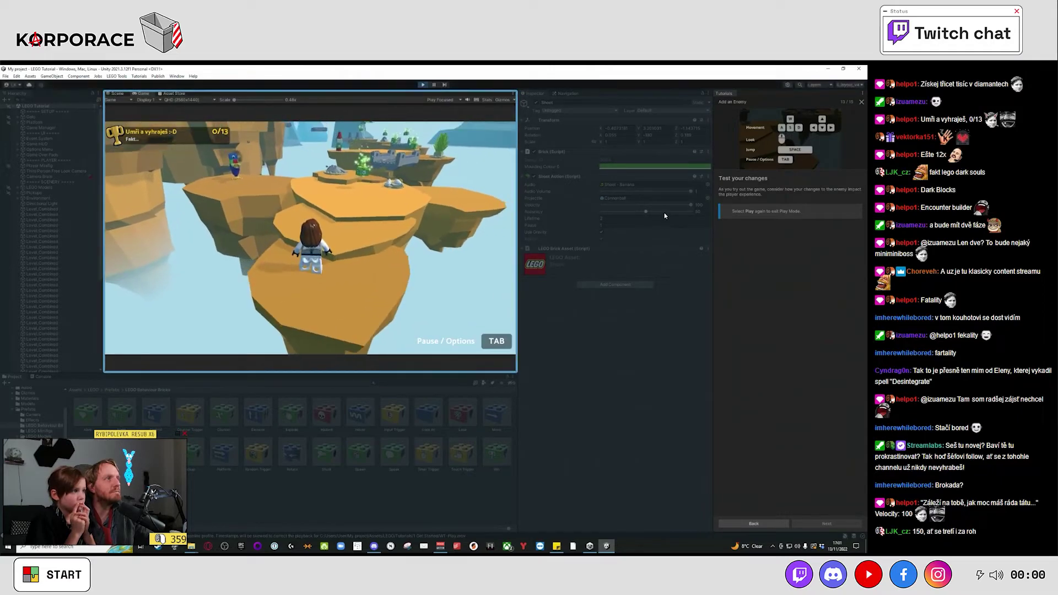
key("w")
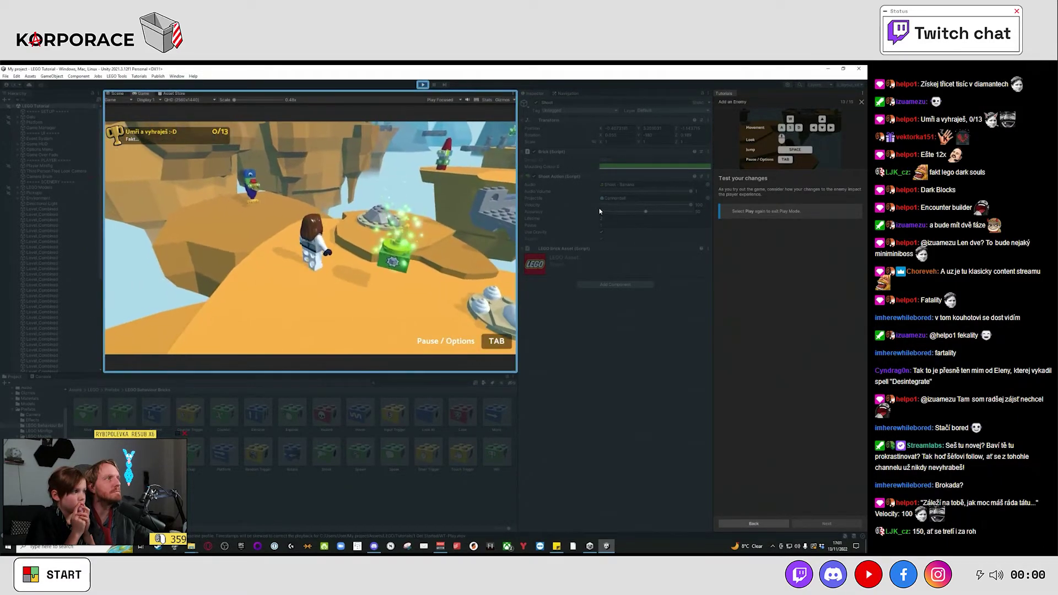
key("a")
key("w")
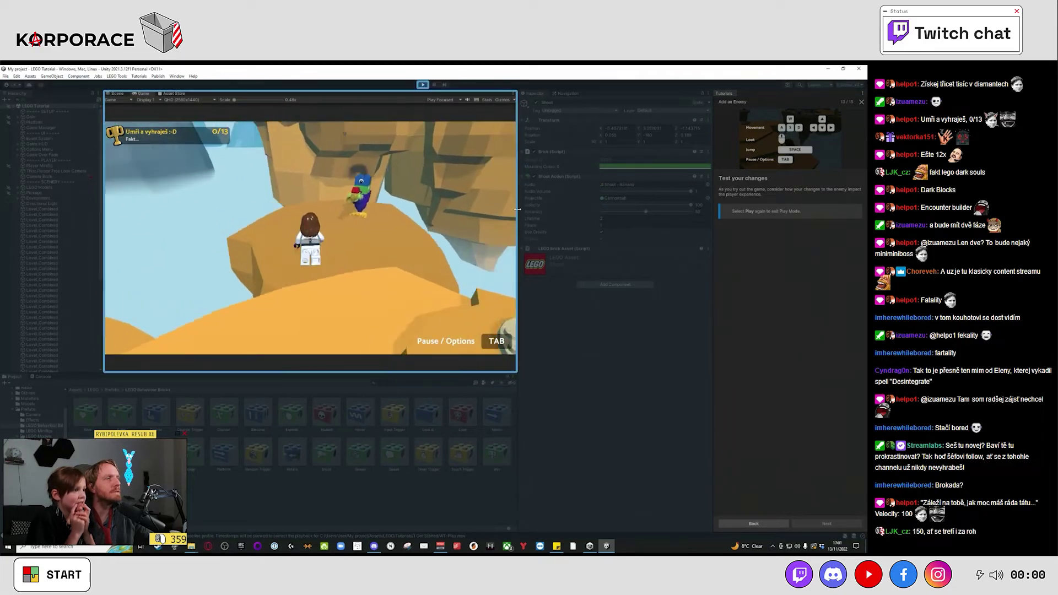
key("d")
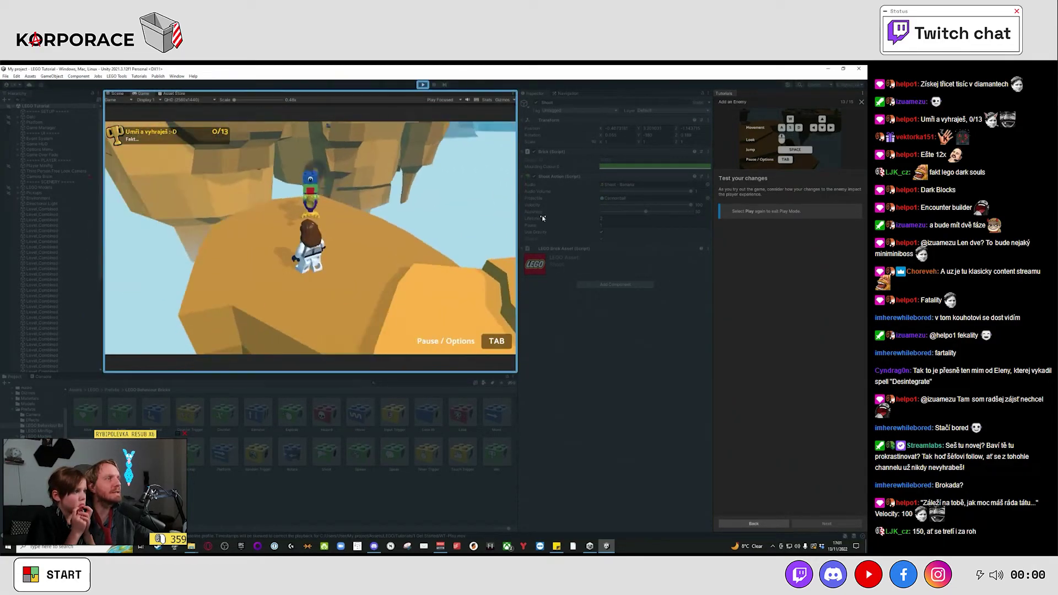
key("w")
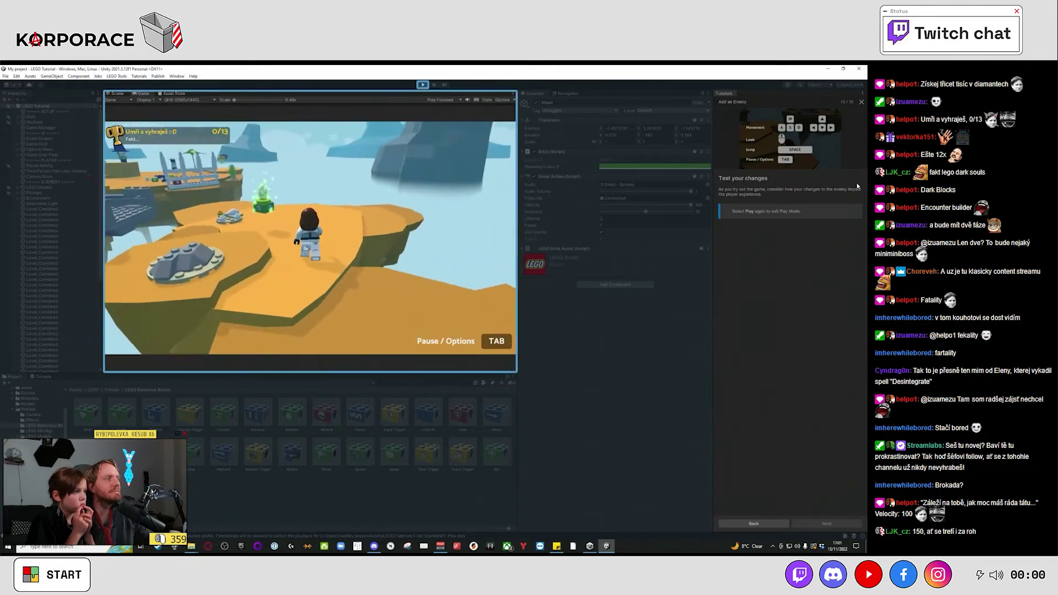
Swing the camera around and head for the round platform, then stop Play mode.
key("w")
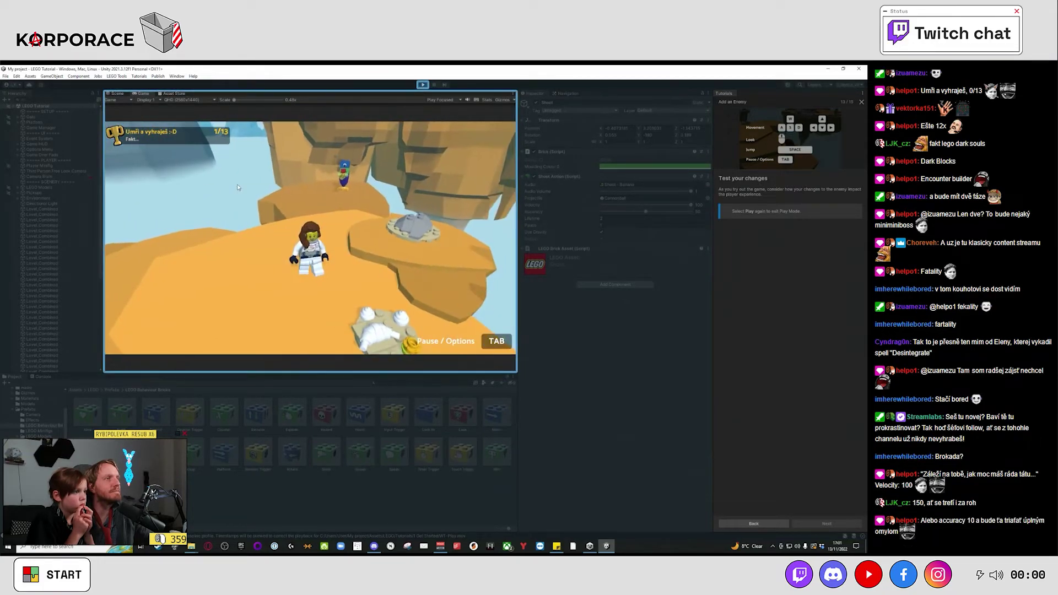
key("a")
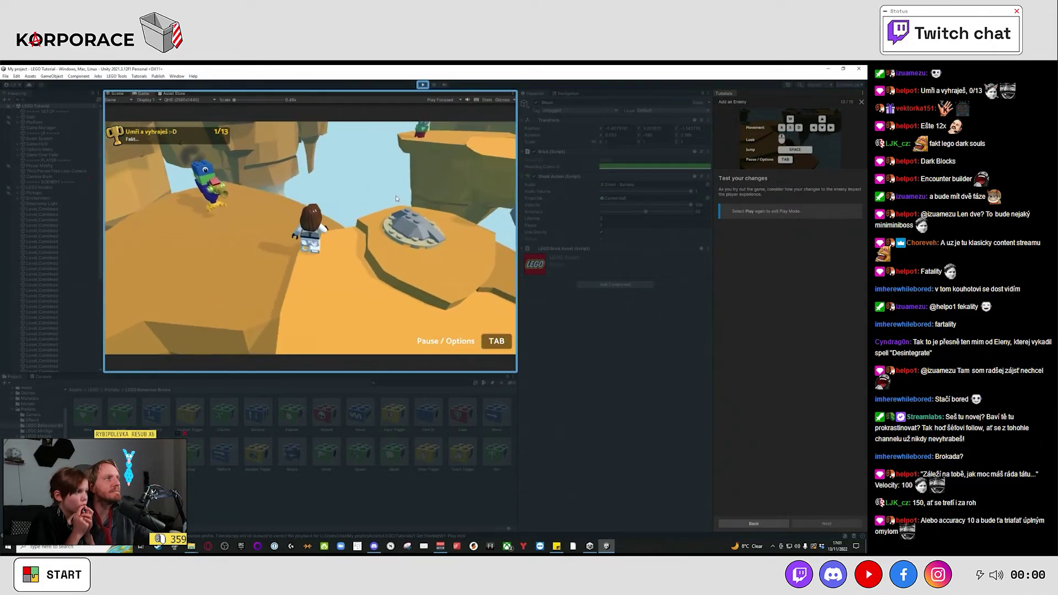
key("d")
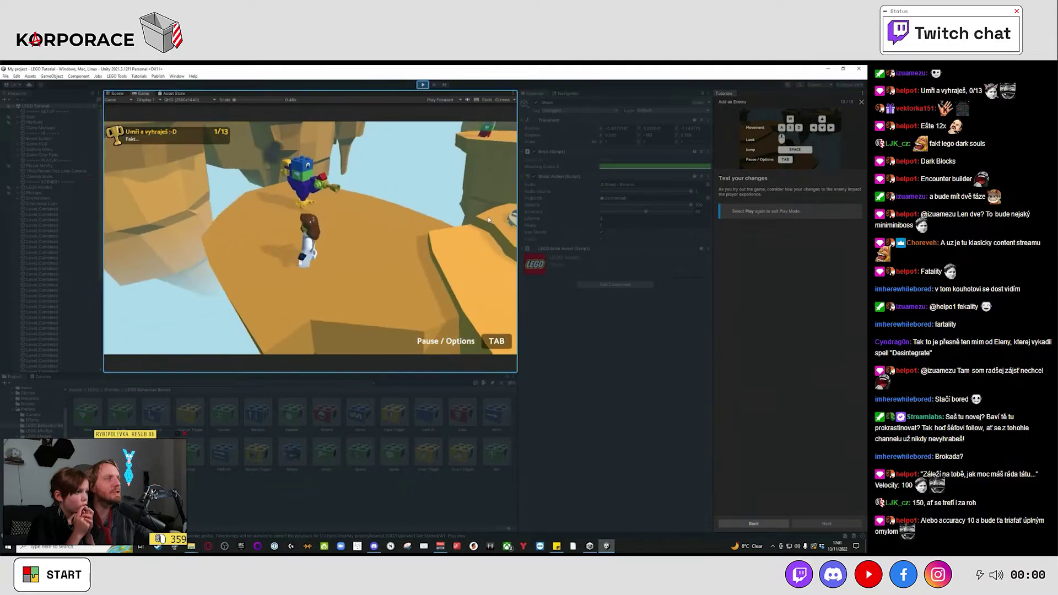
key("s")
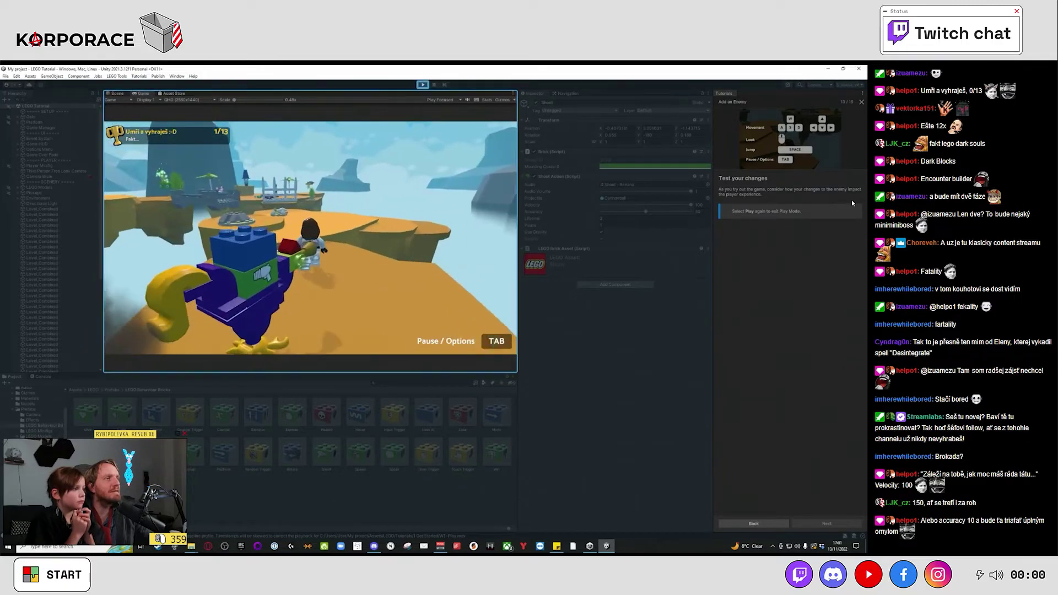
key("w")
key("w")
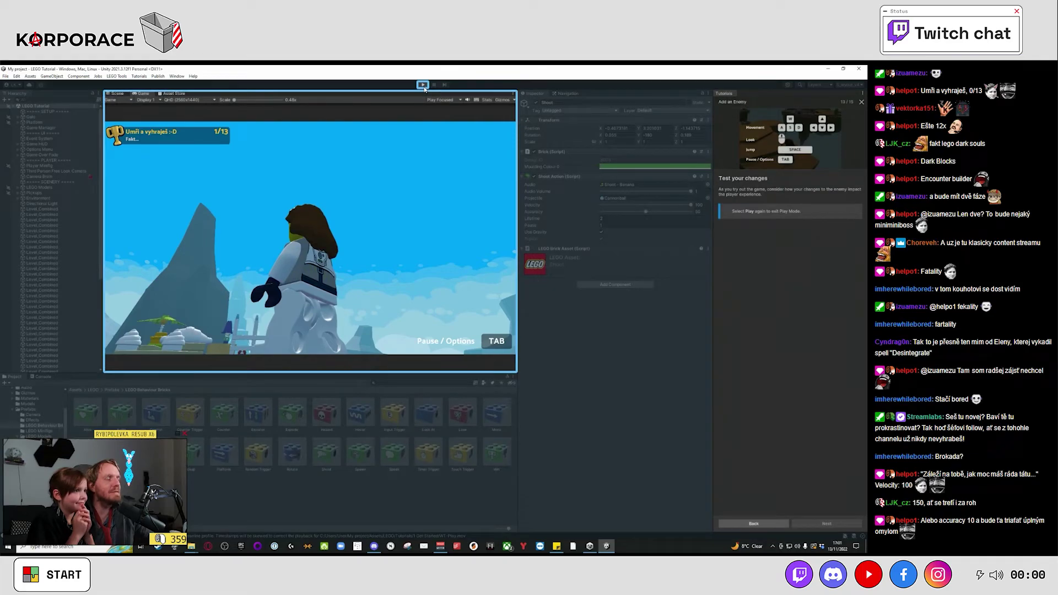
left_click(424, 86)
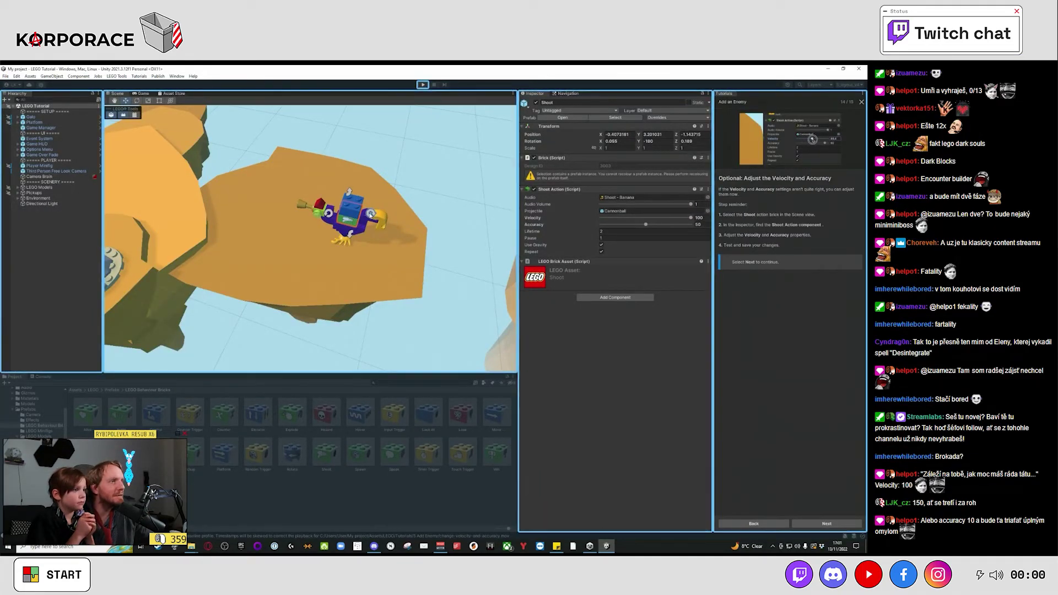
Select the parrot's Shoot brick (velocity 100, accuracy 50) and start another playtest.
left_click(372, 215)
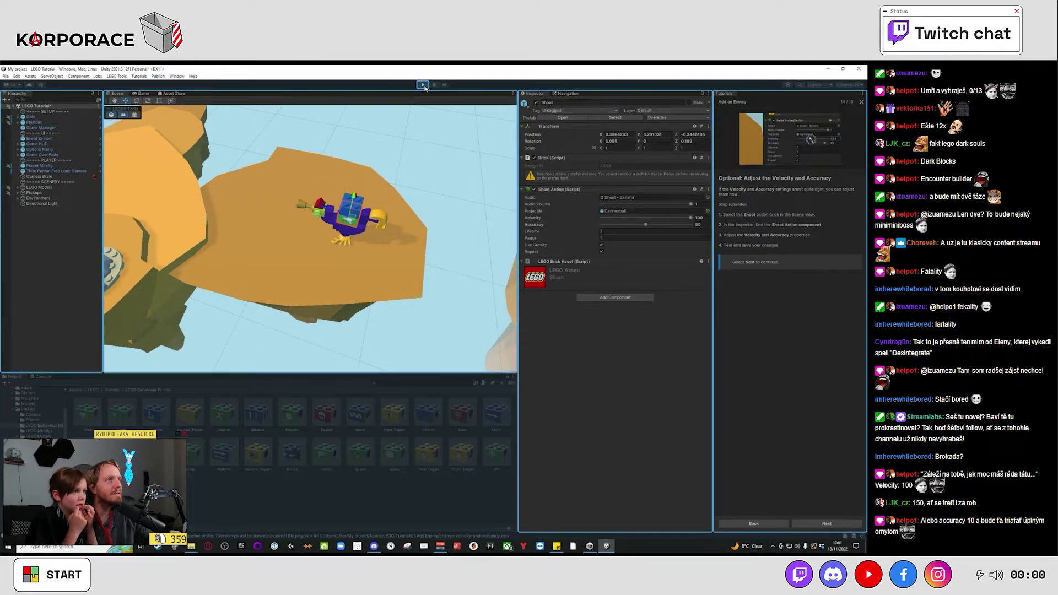
left_click(423, 85)
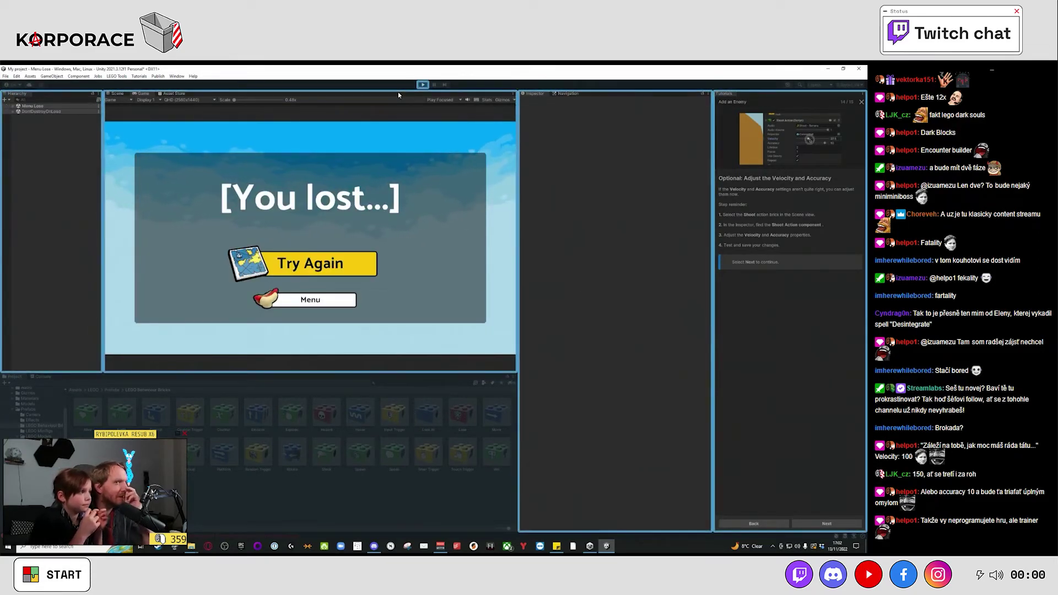
Restart the level with Try Again after losing, then stop Play mode.
left_click(341, 264)
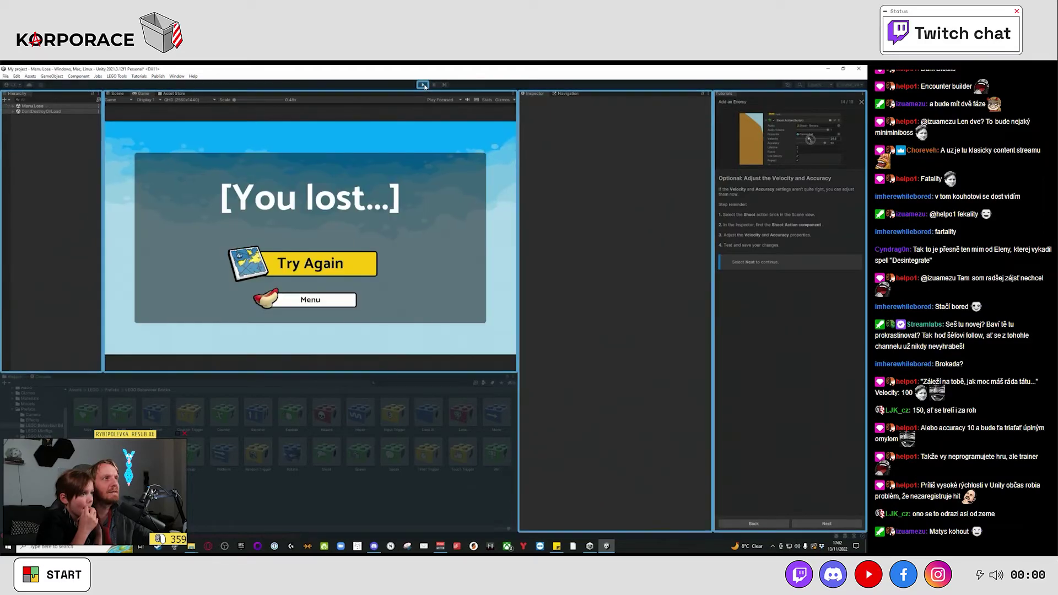
left_click(424, 87)
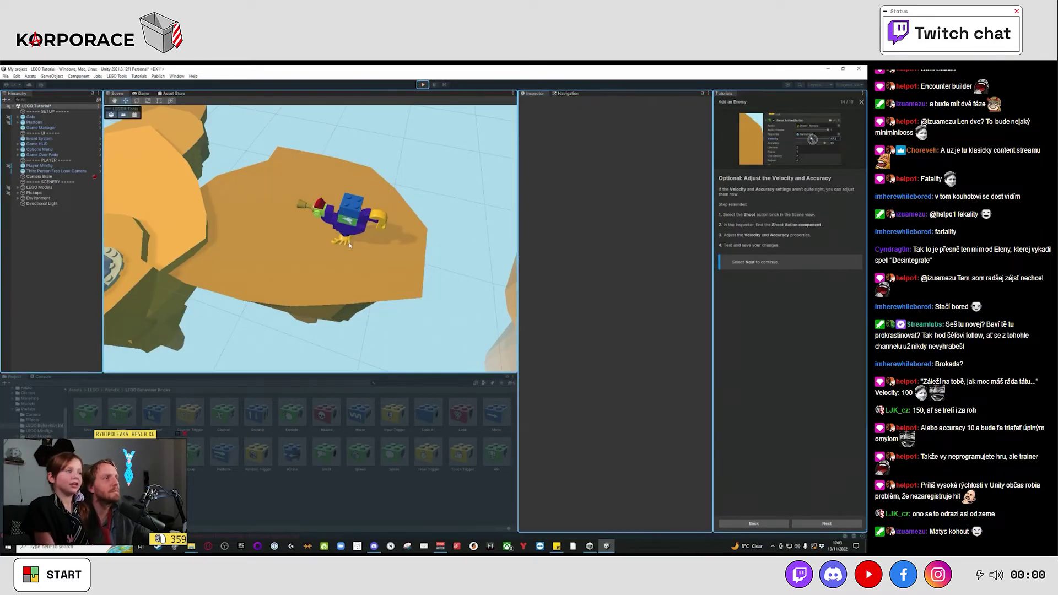
Raise the parrot's Shoot brick Accuracy to 100 and start a new playtest.
left_click(352, 211)
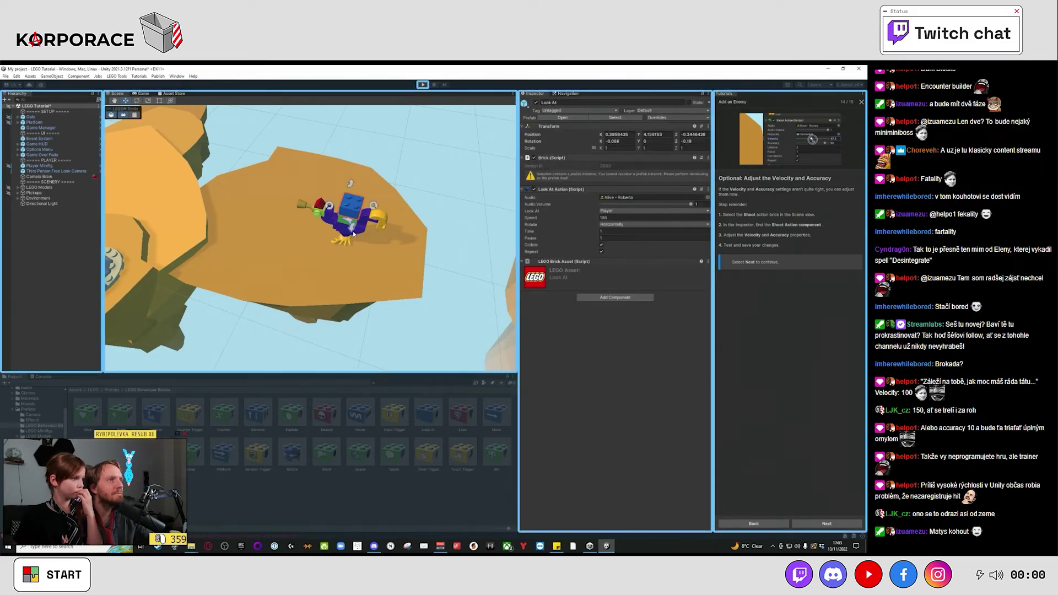
left_click(349, 221)
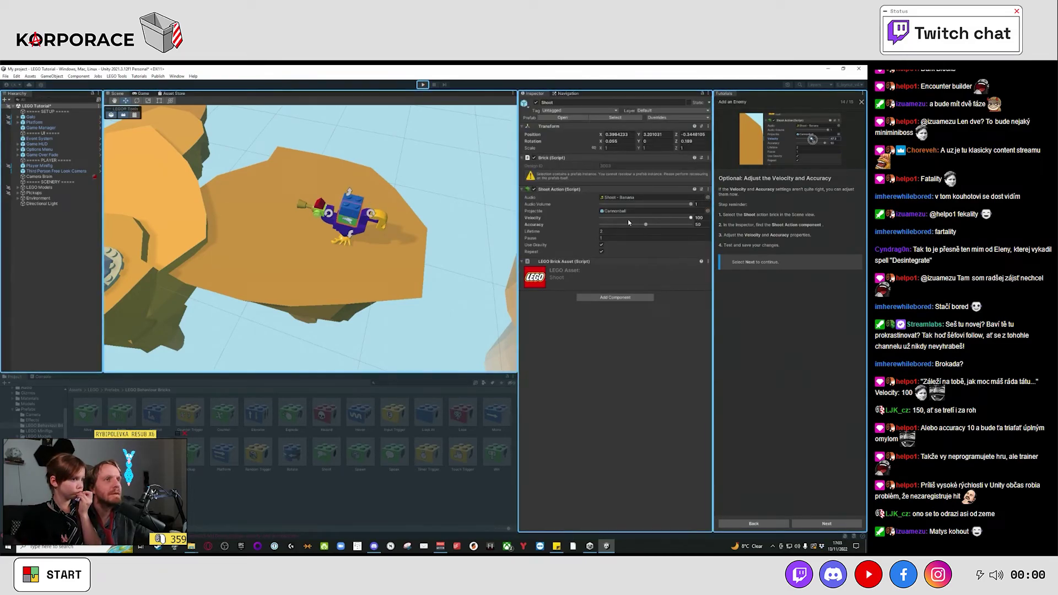
left_click_drag(647, 226, 701, 230)
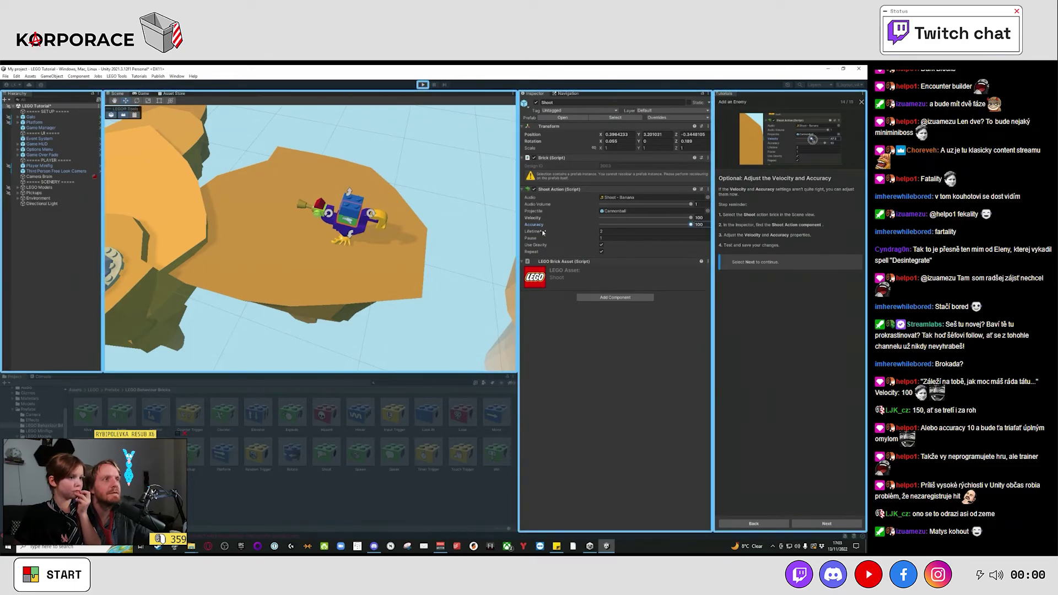
left_click(424, 85)
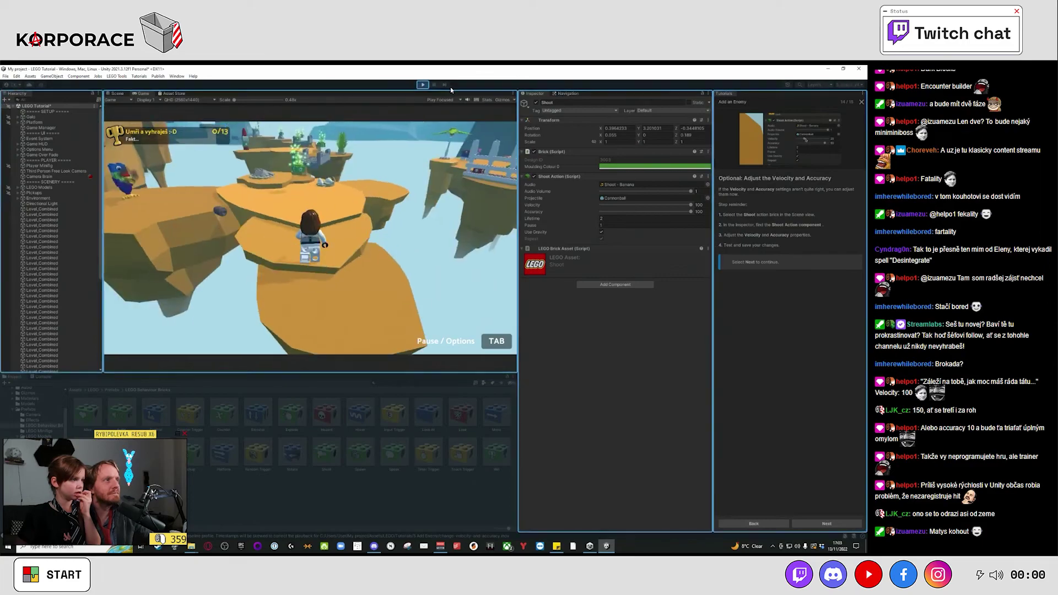
Walk across the cliffs collecting 2 of 13 pickups until losing, then stop Play mode.
key("w")
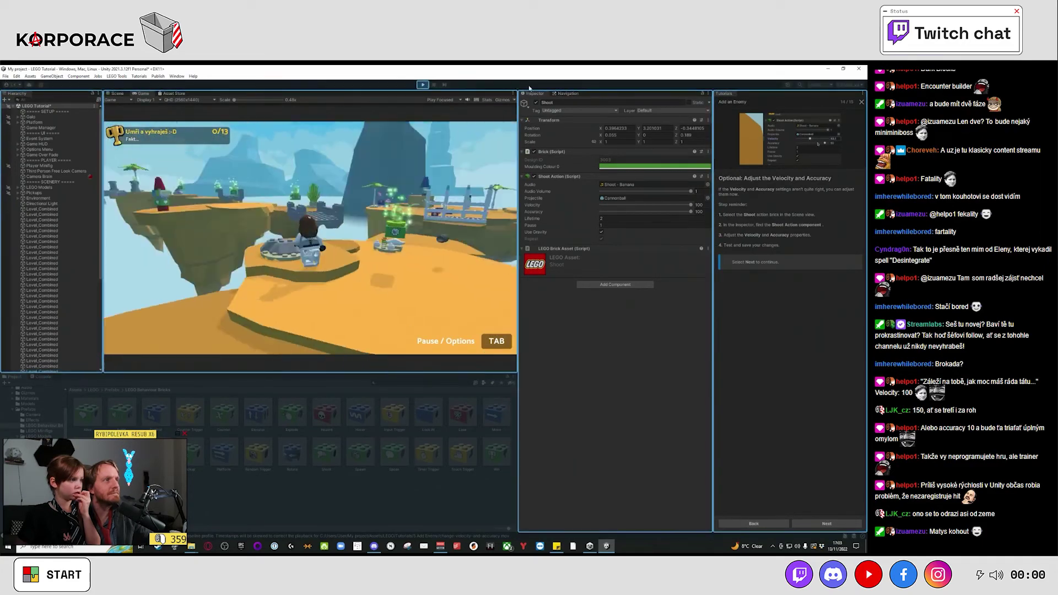
key("w")
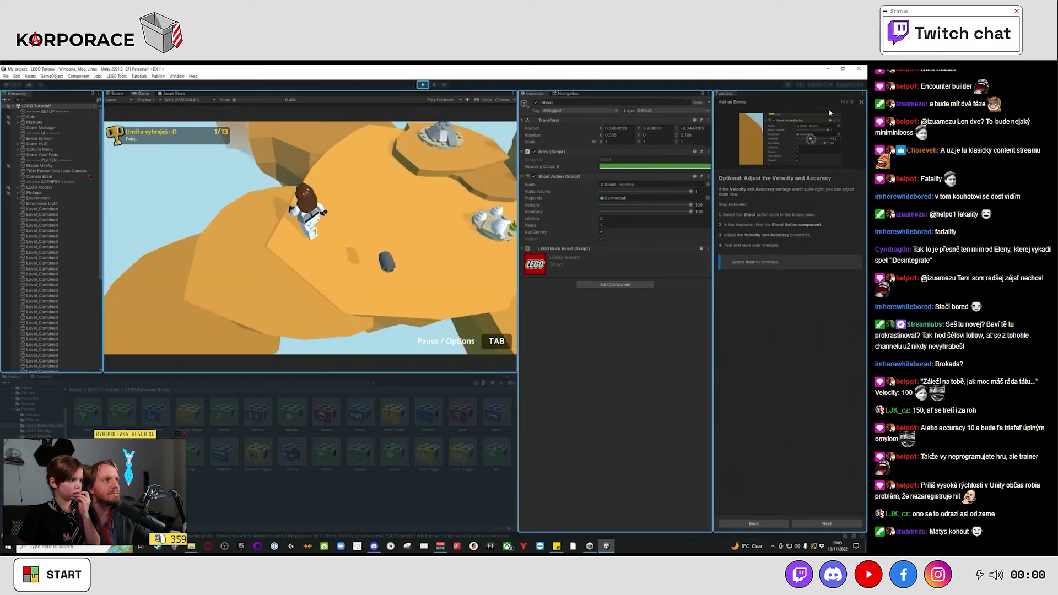
key("w")
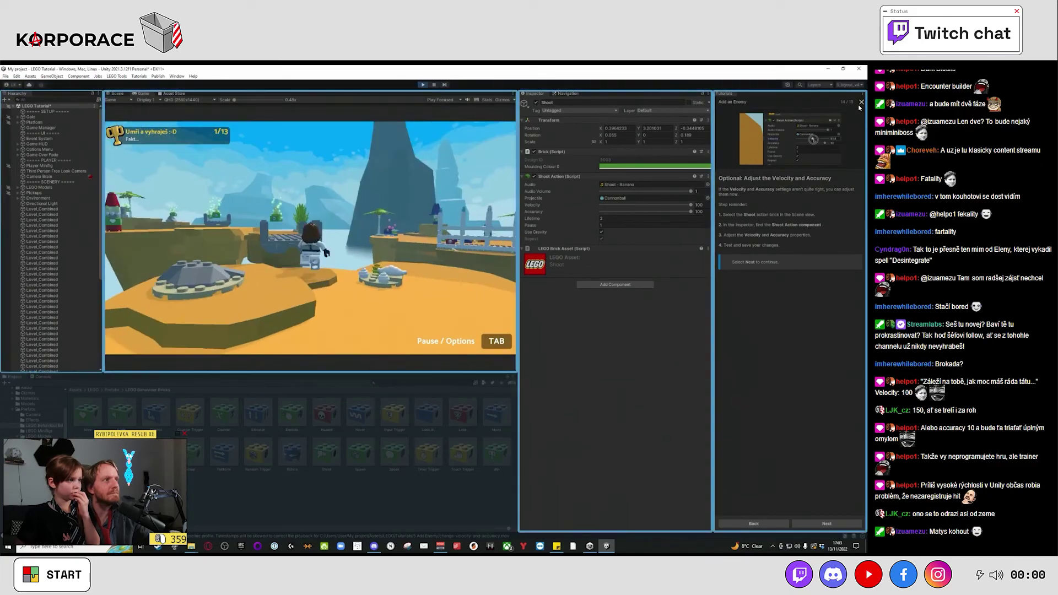
key("w")
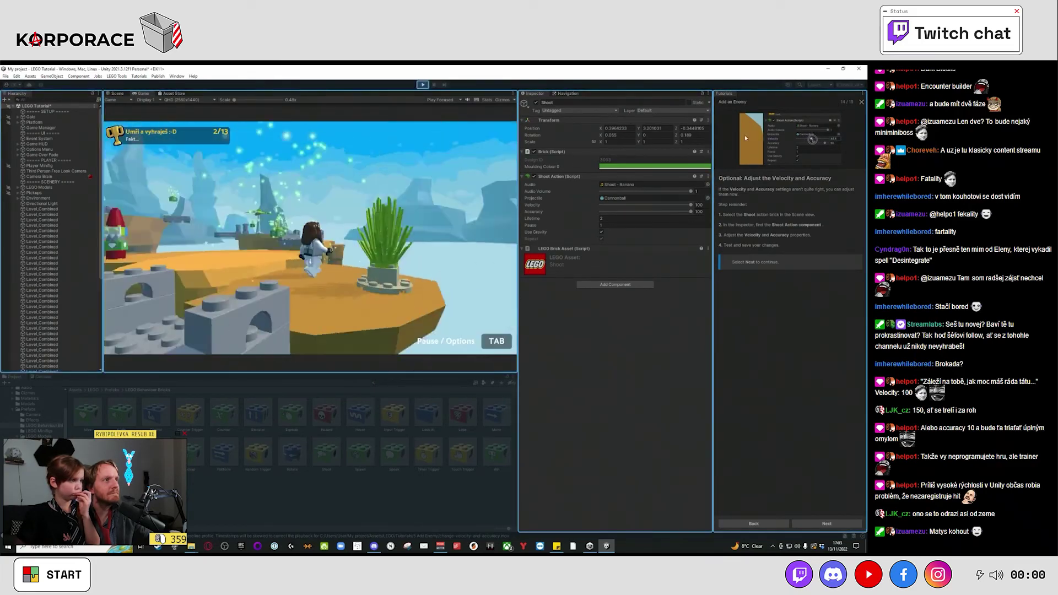
key("w")
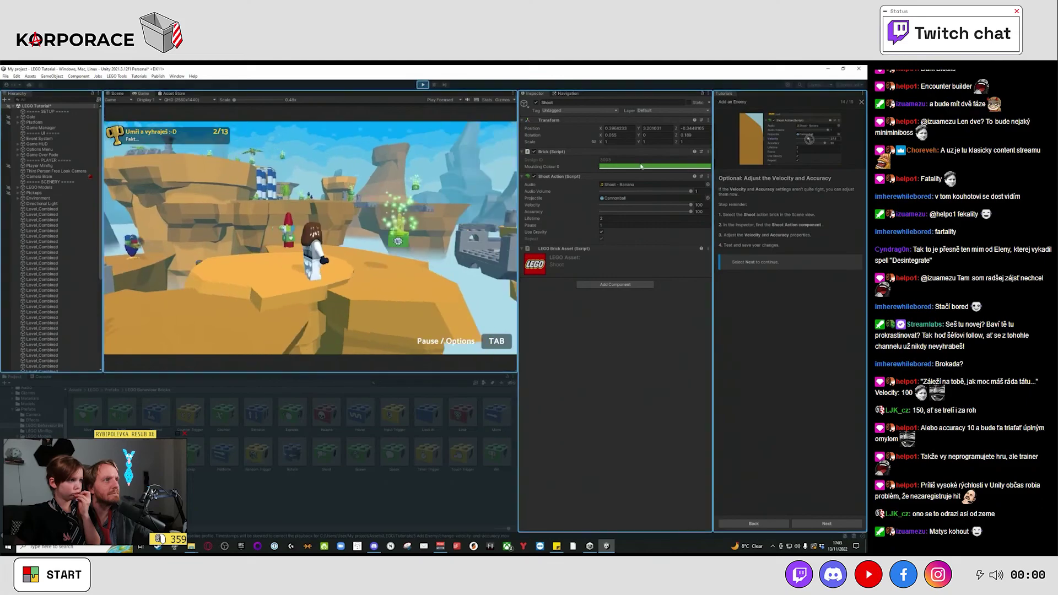
key("w")
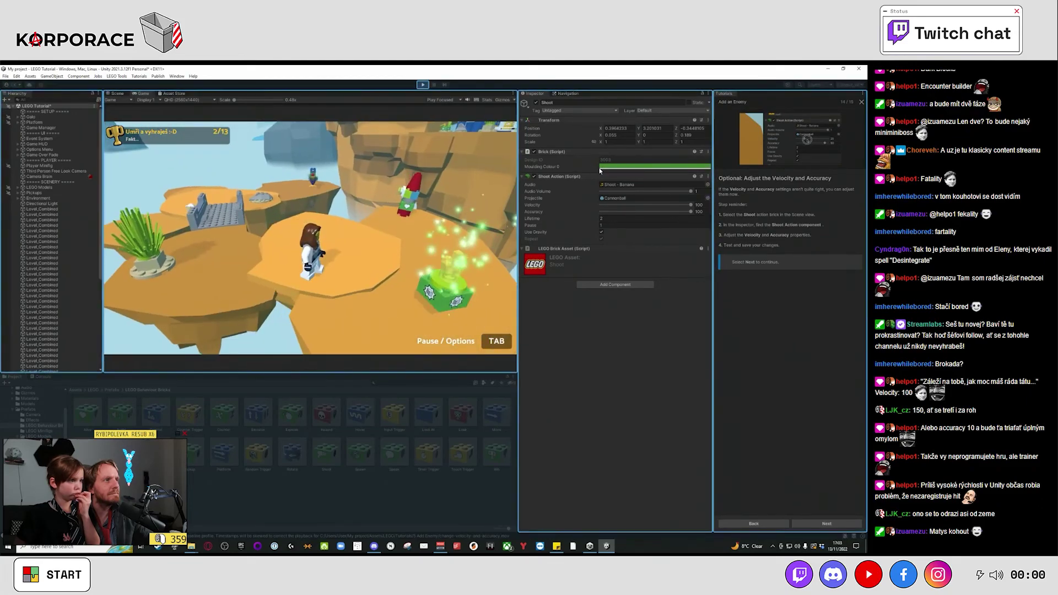
key("w")
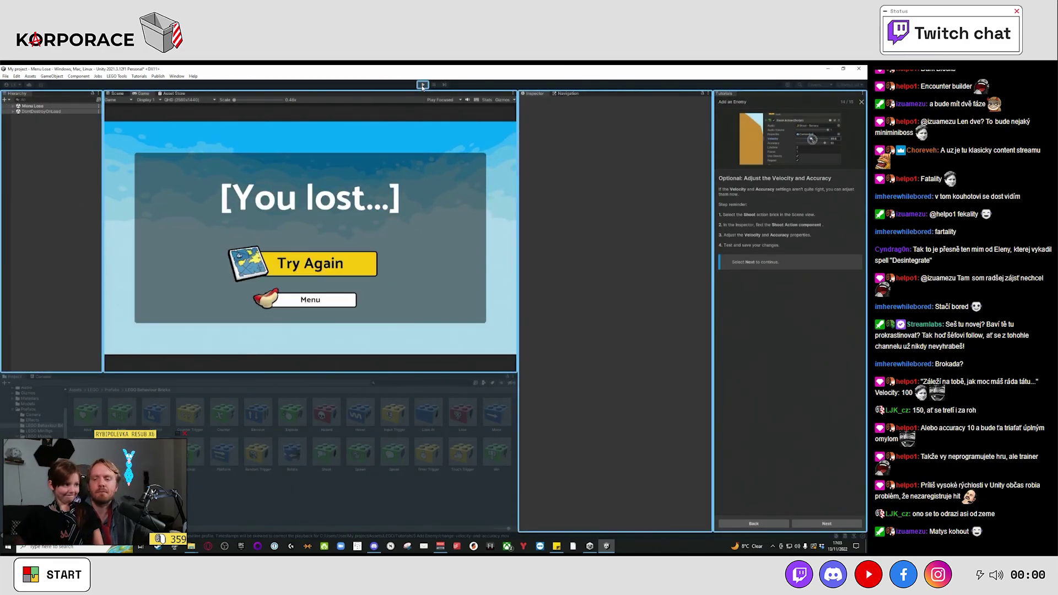
left_click(422, 86)
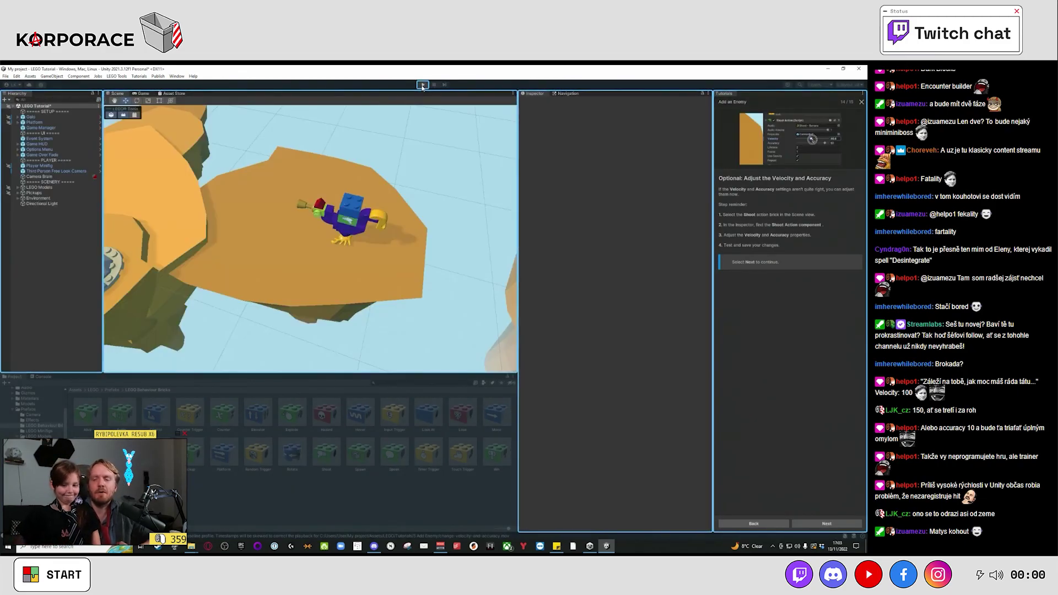